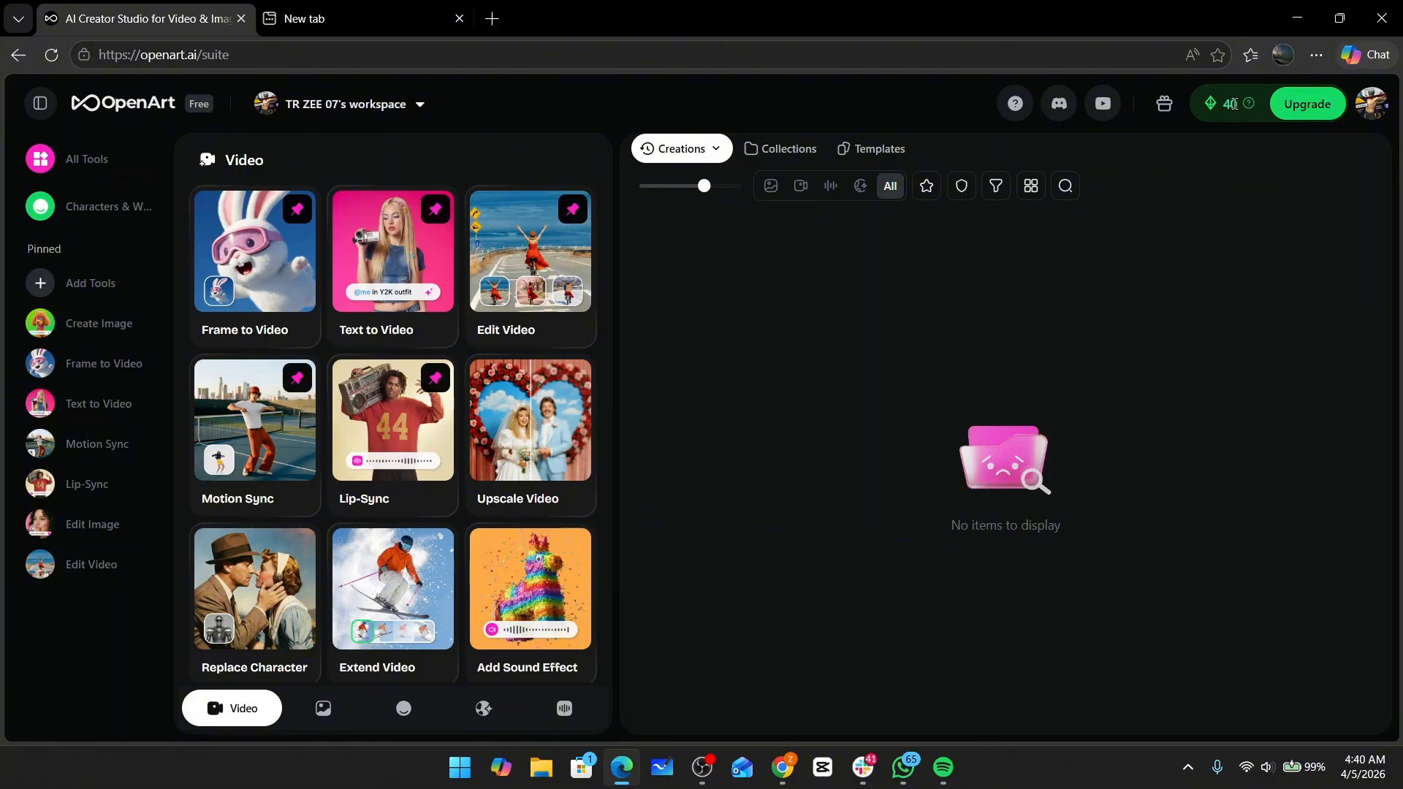
- Check the ways to earn trial credits and open the YouTube subscription offer for 50 credits
{"action": "mouse_move", "coordinate": [1251, 106]}
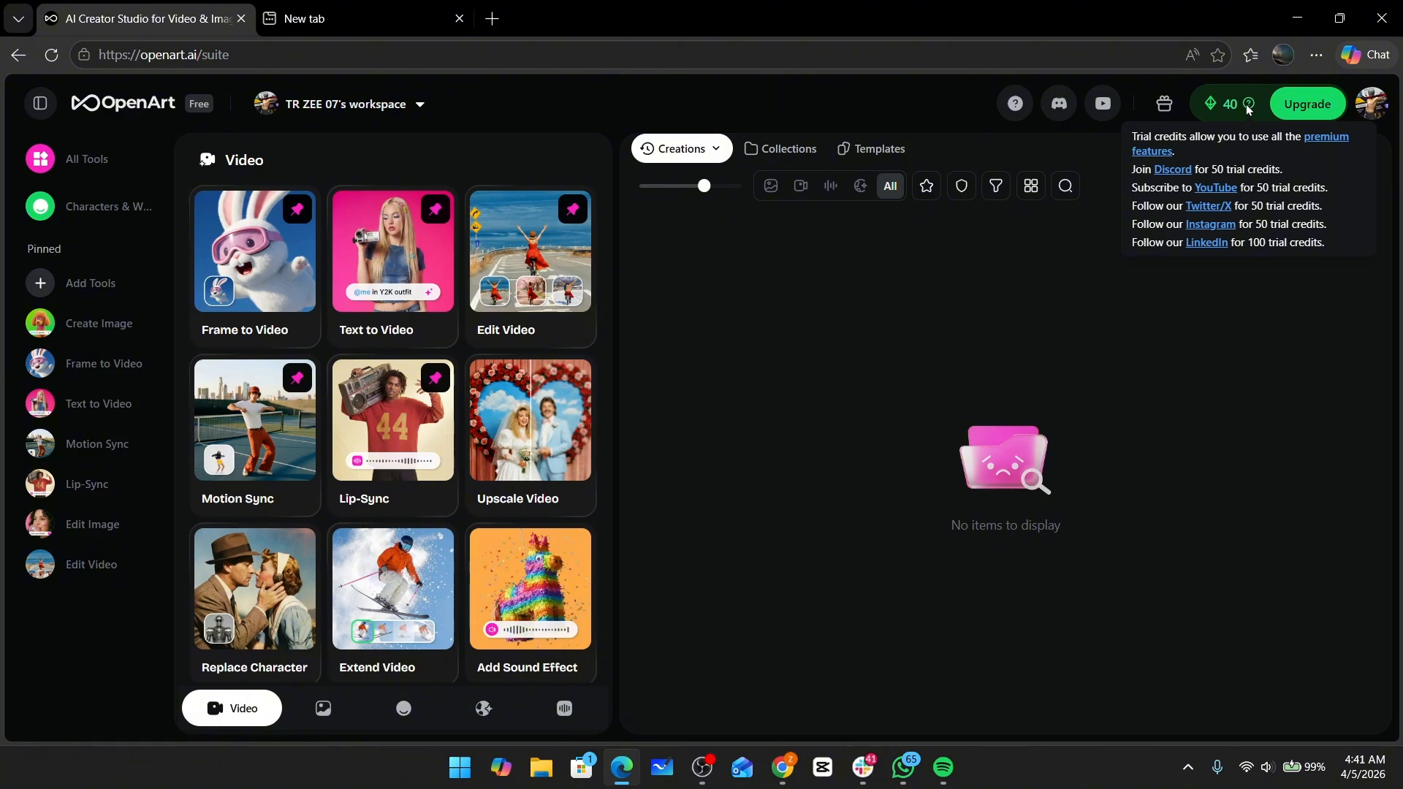
{"action": "left_click", "coordinate": [1216, 191]}
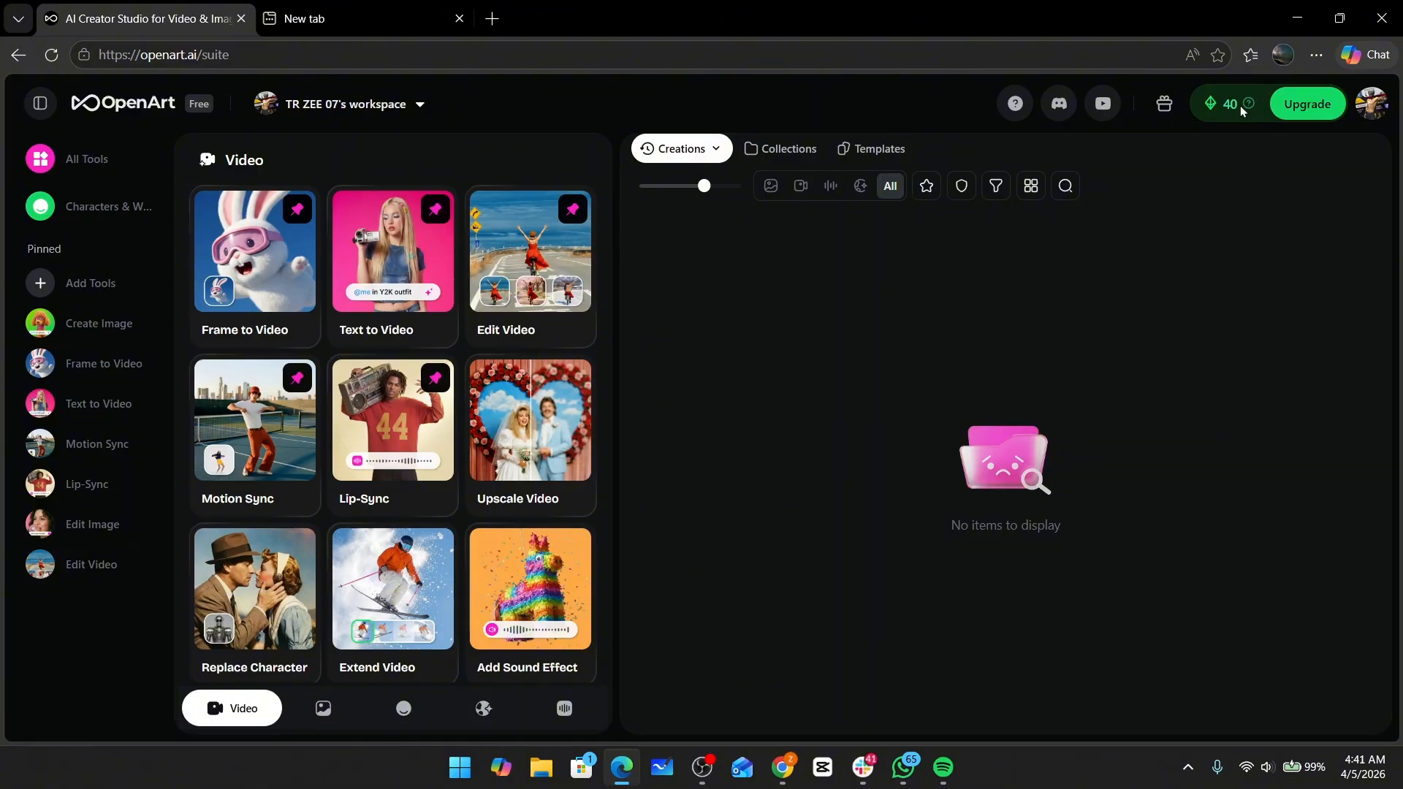
{"action": "left_click", "coordinate": [1219, 187]}
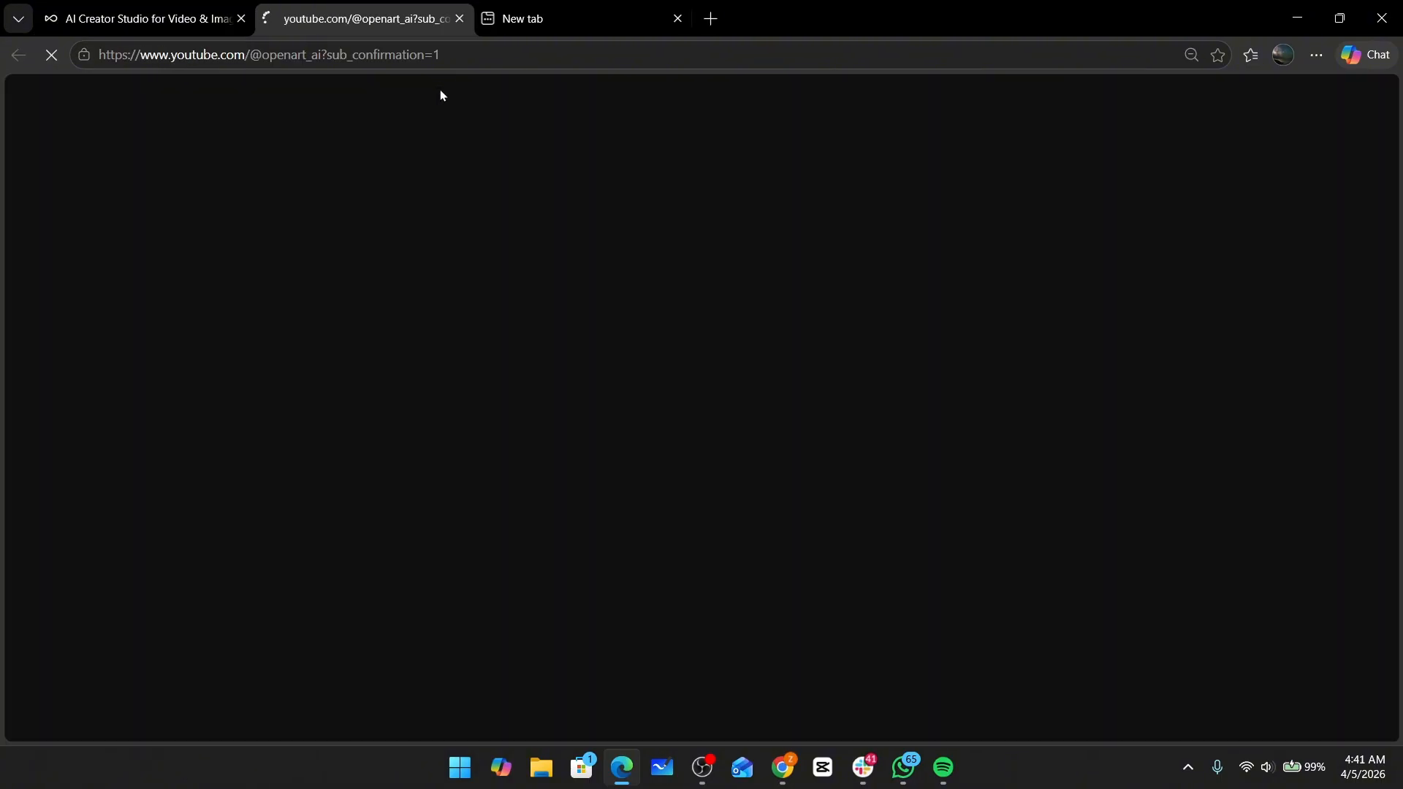
{"action": "left_click", "coordinate": [459, 451]}
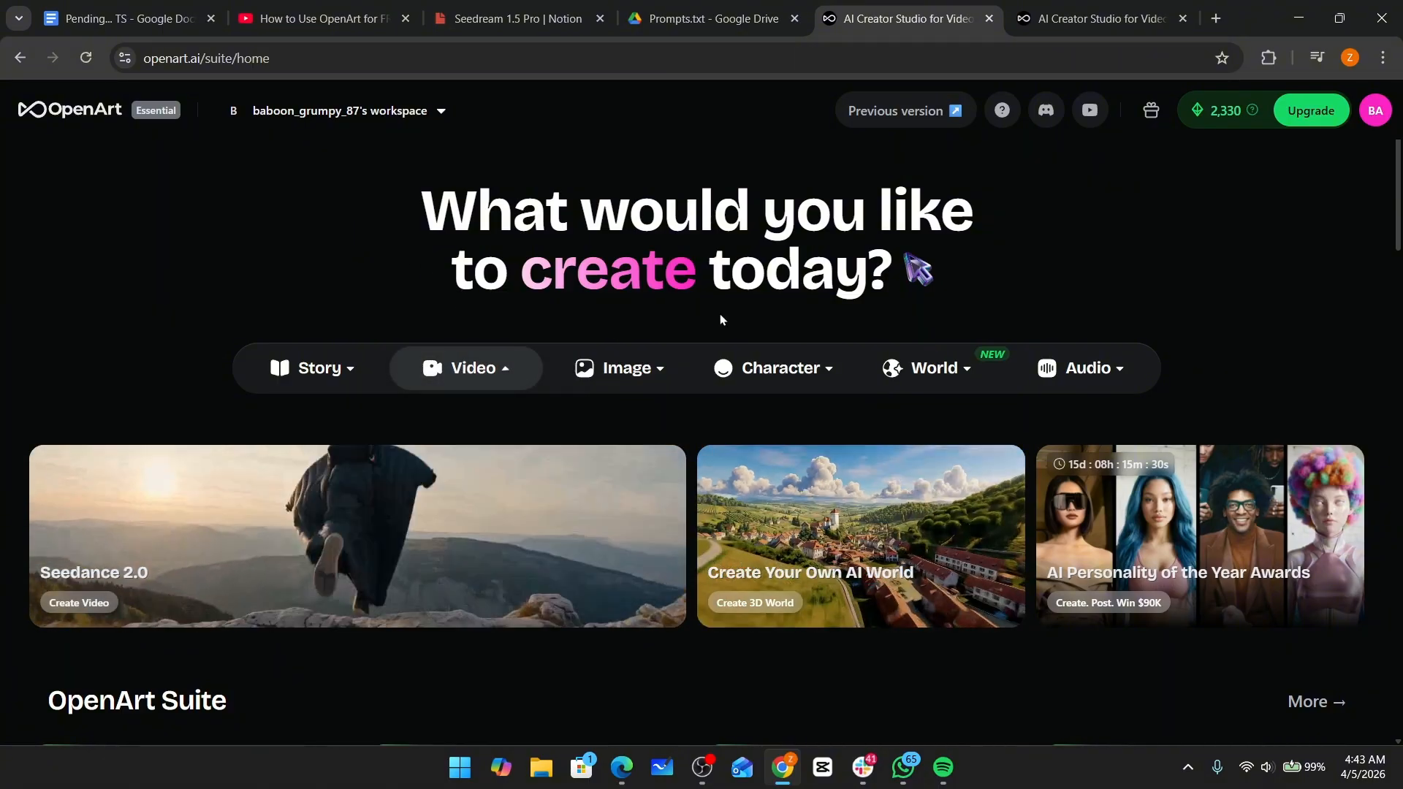
- Open the Seedance 2.0 video generator from the Latest AI Models on the home page
{"action": "scroll", "coordinate": [1248, 309], "scroll_direction": "down", "scroll_amount": 5}
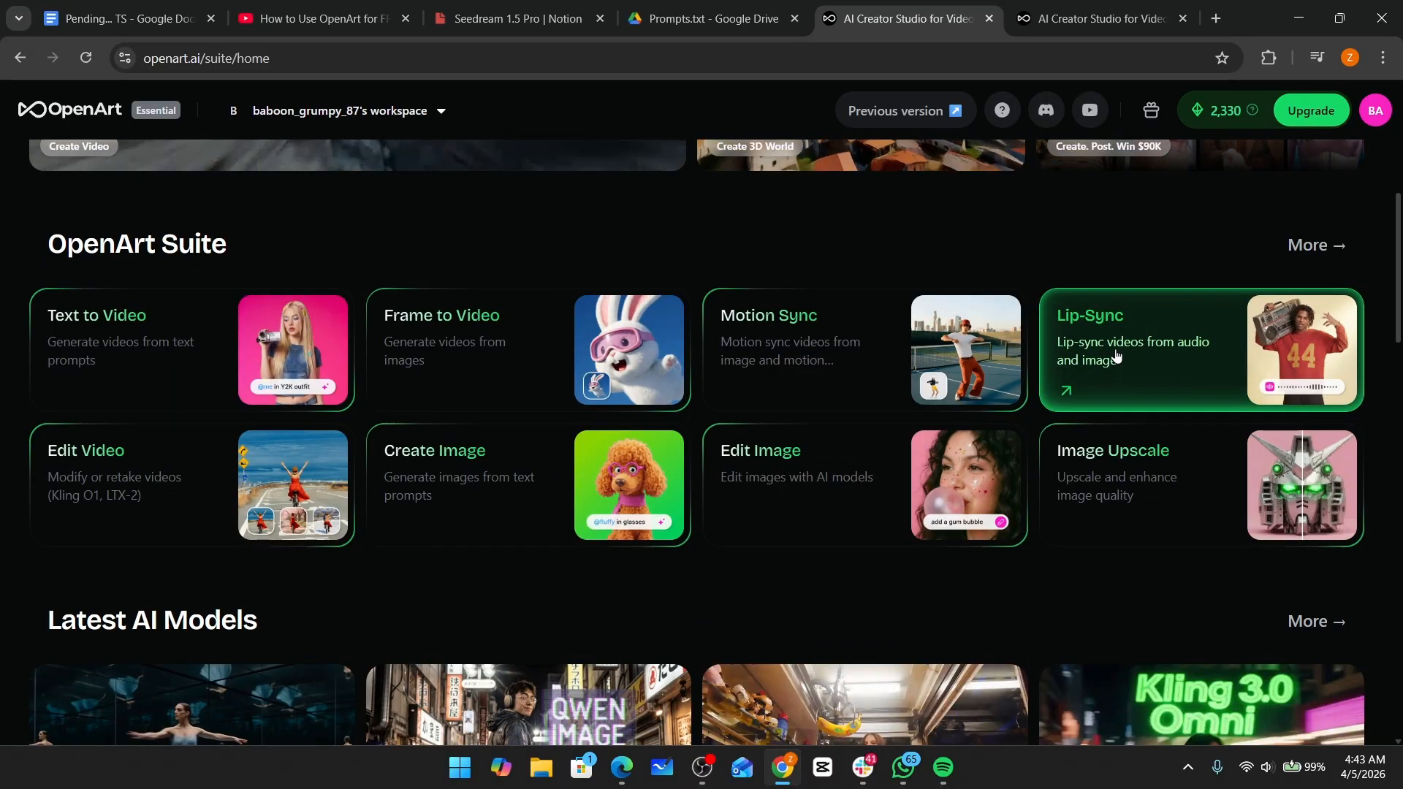
{"action": "scroll", "coordinate": [1116, 356], "scroll_direction": "down", "scroll_amount": 4}
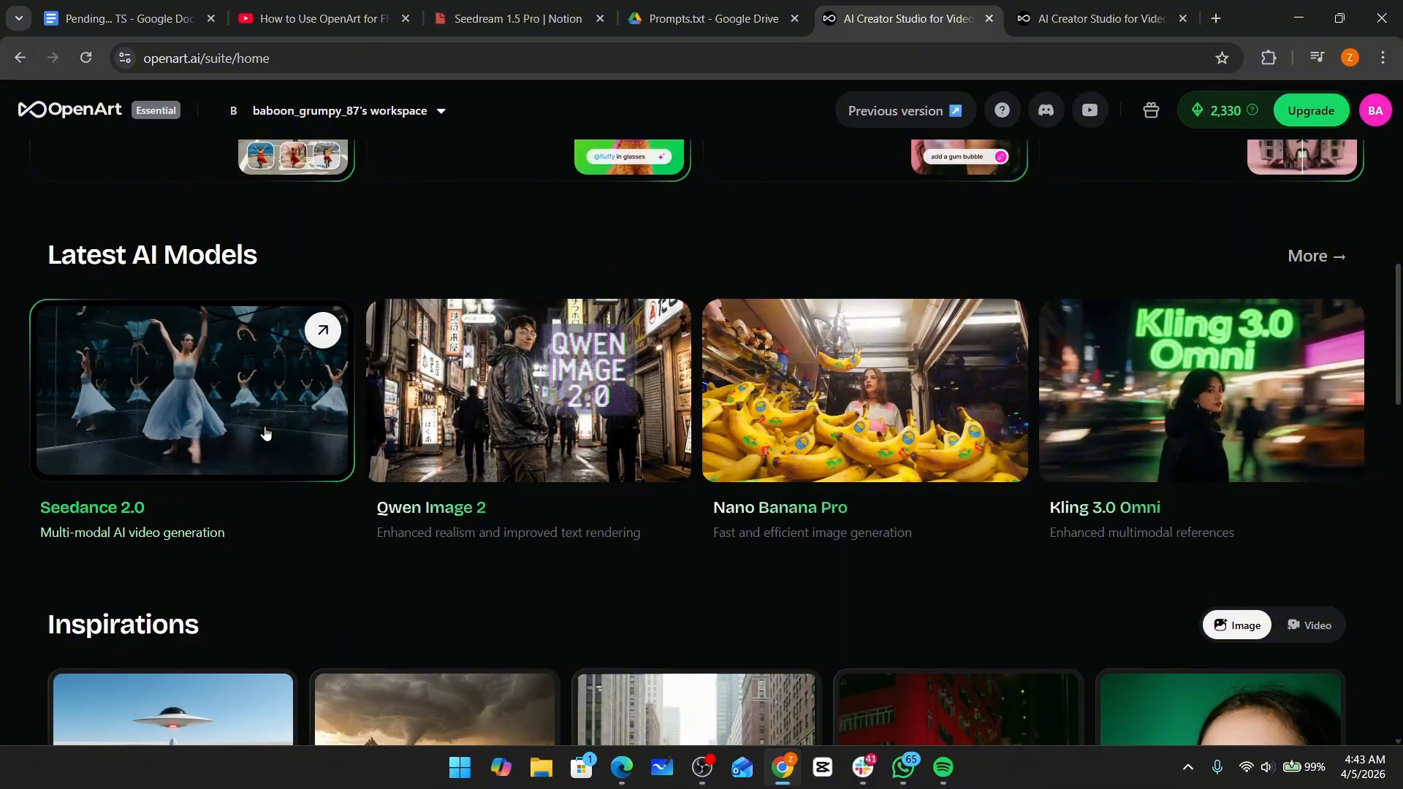
{"action": "left_click", "coordinate": [263, 402]}
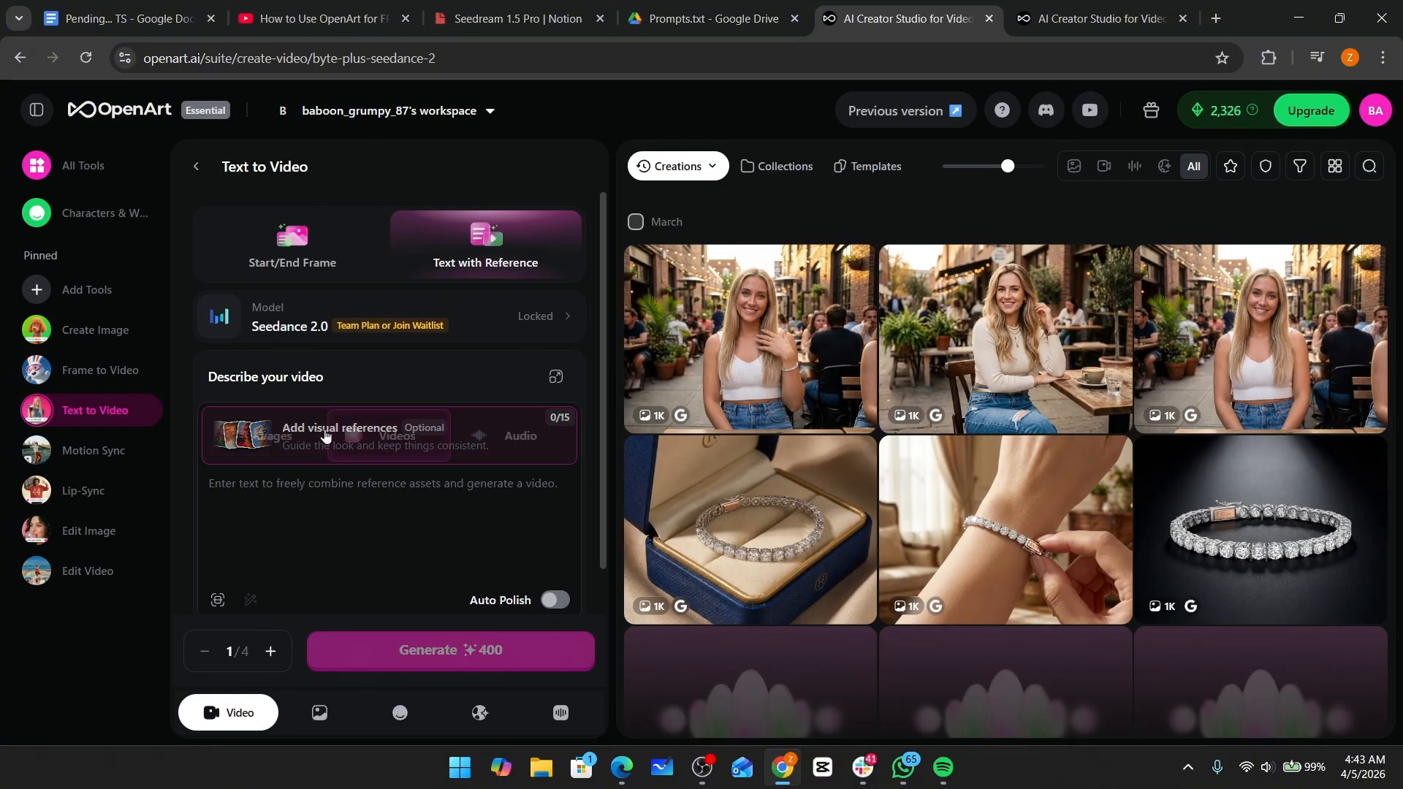
- Browse the available video models and switch the generator to Seedance 1.5 Pro
{"action": "left_click", "coordinate": [460, 323]}
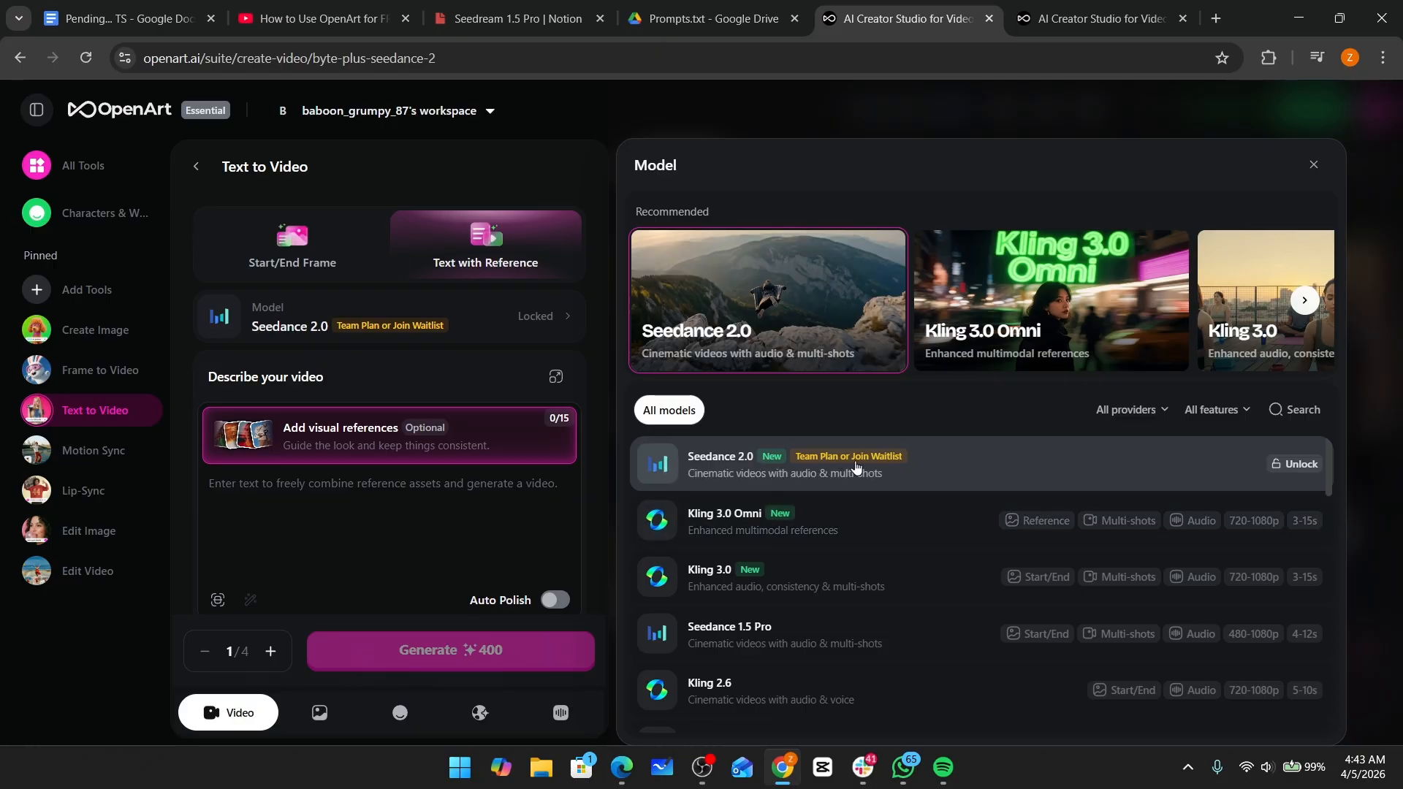
{"action": "scroll", "coordinate": [855, 467], "scroll_direction": "down", "scroll_amount": 4}
{"action": "scroll", "coordinate": [819, 481], "scroll_direction": "down", "scroll_amount": 4}
{"action": "scroll", "coordinate": [821, 483], "scroll_direction": "up", "scroll_amount": 8}
{"action": "scroll", "coordinate": [762, 557], "scroll_direction": "down", "scroll_amount": 9}
{"action": "scroll", "coordinate": [762, 556], "scroll_direction": "down", "scroll_amount": 2}
{"action": "scroll", "coordinate": [762, 584], "scroll_direction": "up", "scroll_amount": 10}
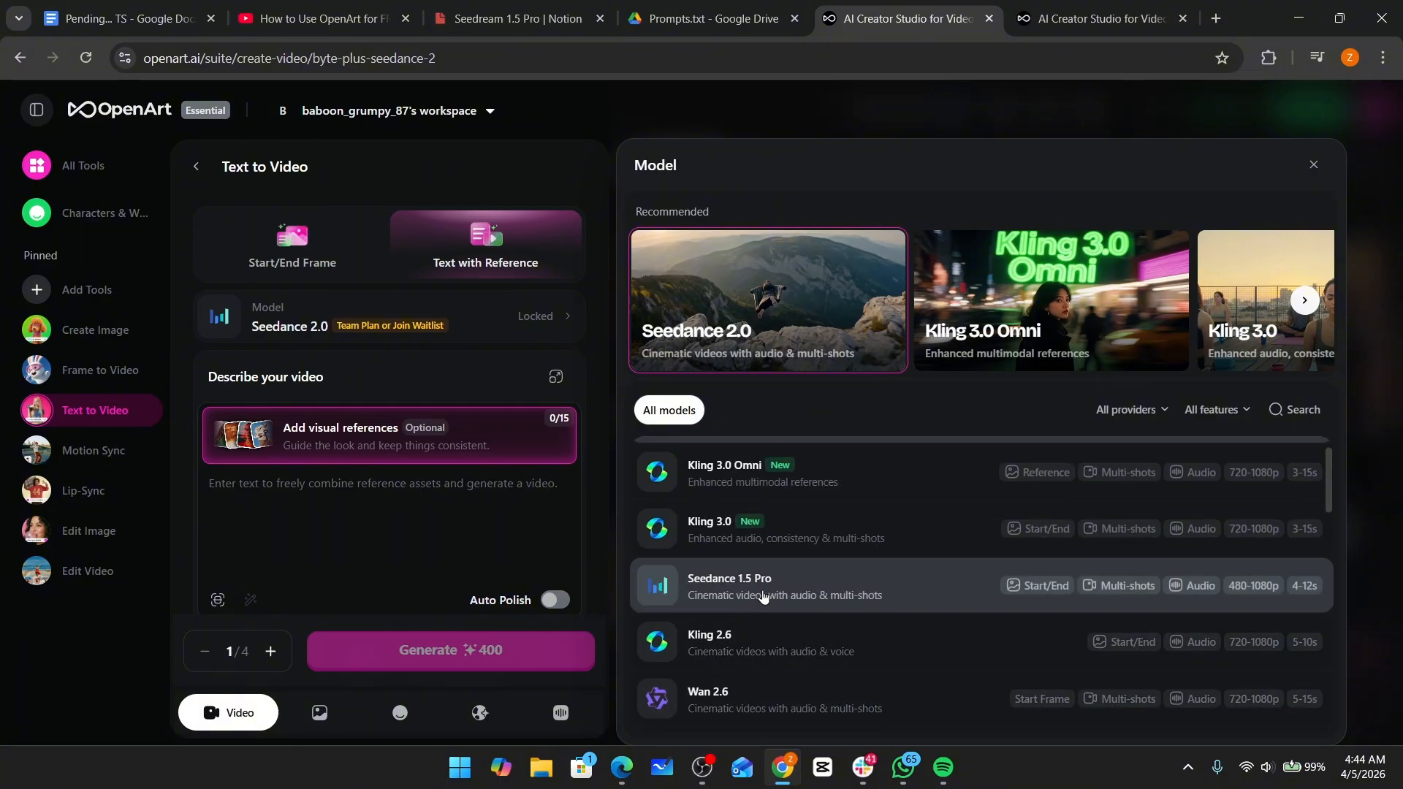
{"action": "left_click", "coordinate": [763, 596]}
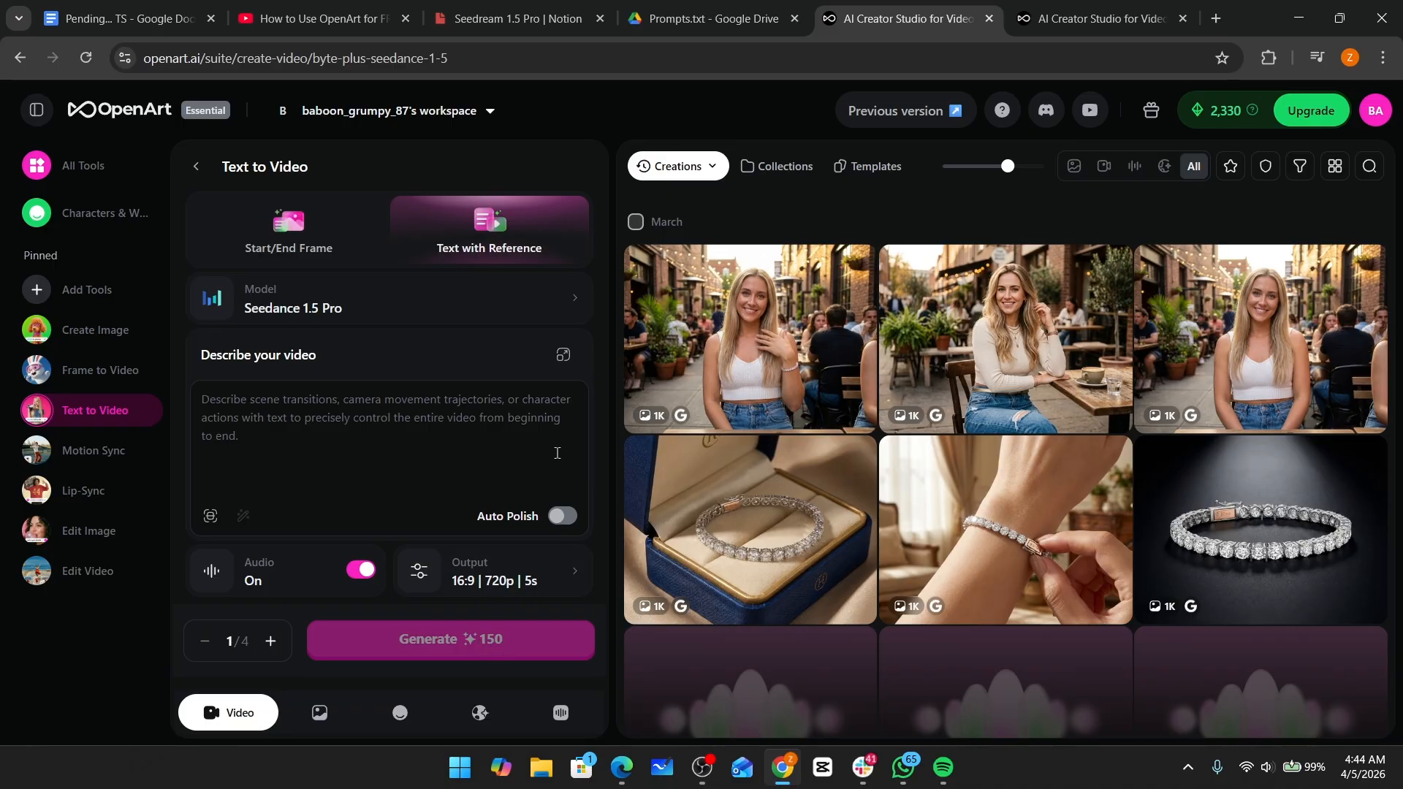
{"action": "type", "text": "fsdfsdf"}
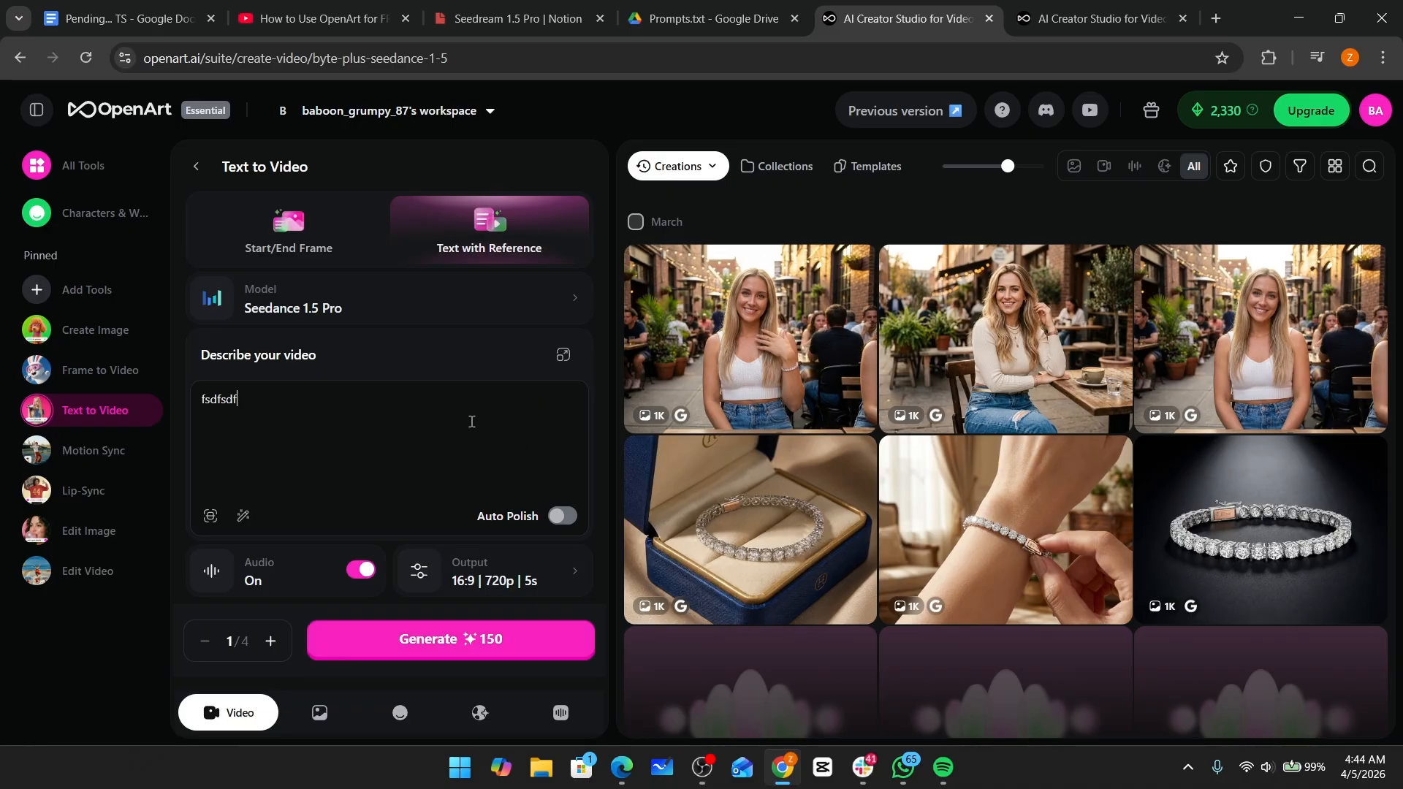
{"action": "key", "text": "ctrl+a"}
{"action": "key", "text": "BackSpace"}
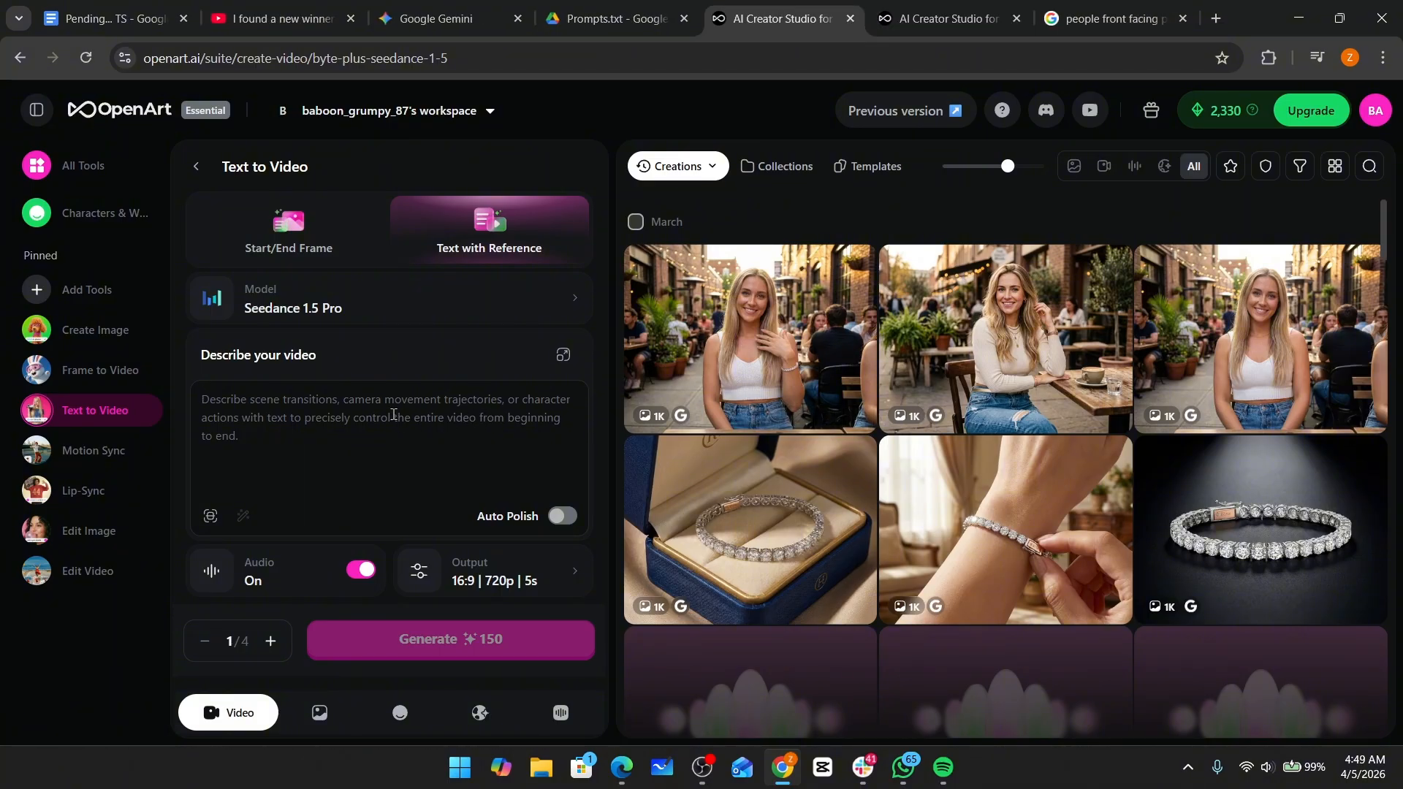
- Enter the video prompt describing a drone-style flyover of a jagged snowy ridge, a snap-zoom onto a lone ice climber, alpine audio, dialogue and technical details
{"action": "type", "text": "Camera Movement: Starts with a dizzying drone-style flyover, soaring inches above a jagged, snowy ridge. At 5 seconds, the camera executes a sharp \"snap-zoom\" onto a lone climber clinging to a sheer ice wall. The camera then orbits the climber in a tight, dizzying circle, emphasizing the mile-deep drop below, before finishing with a slow-motion tilt as they reach for a handhold. Audio: Howling alpine wind, the sharp \"clink\" of an ice axe hitting stone, and heavy, rhythmic breathing. Dialogue: (0:02 - Strained, breathless): \"The air is too thin...\" (0:09 - Gritting teeth): \"One more step. Just one.\" Technical Detail: Anamorphic lens, bright \"snow-blind\" lighting, volumetric clouds, 8k resolution, extreme depth of field showing the distant valley floor."}
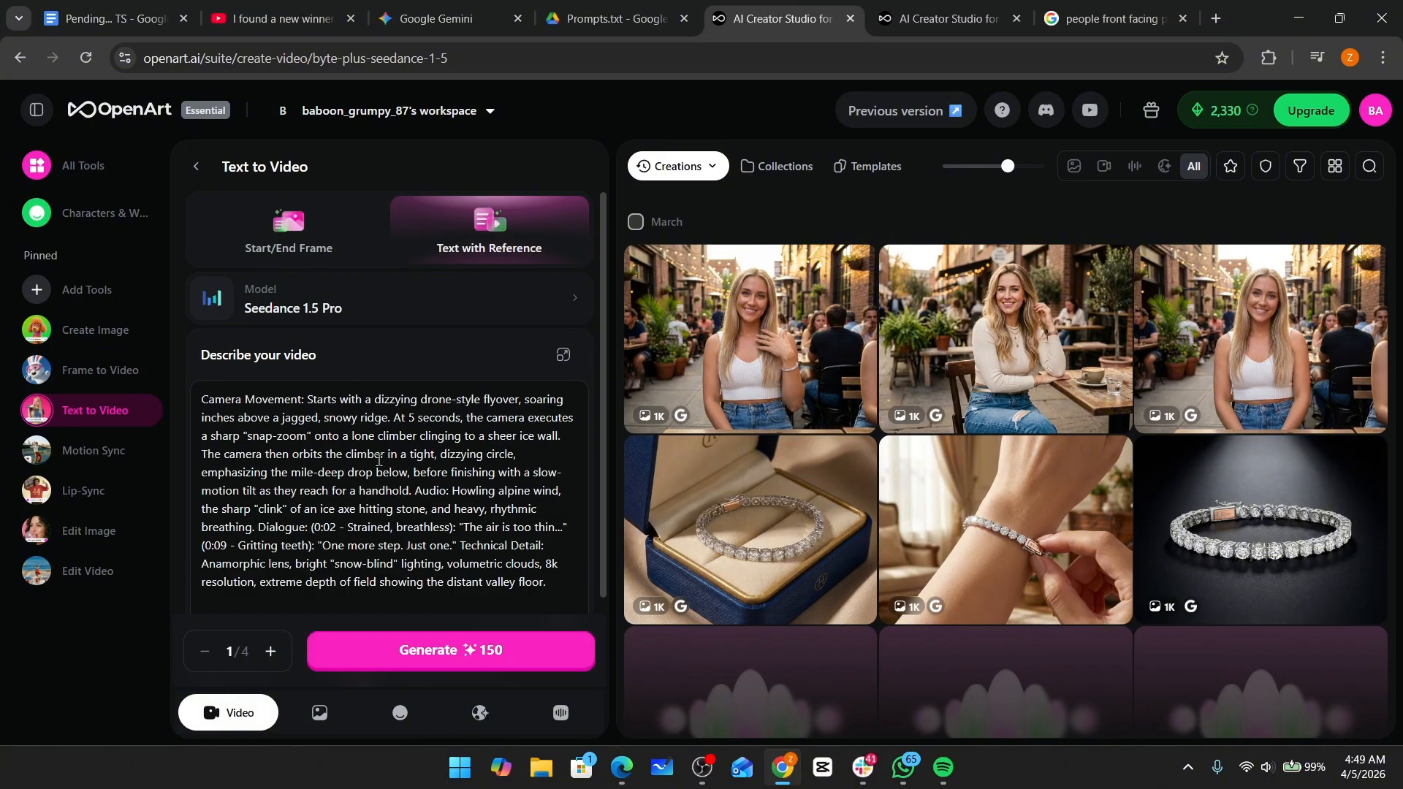
{"action": "scroll", "coordinate": [379, 459], "scroll_direction": "down", "scroll_amount": 1}
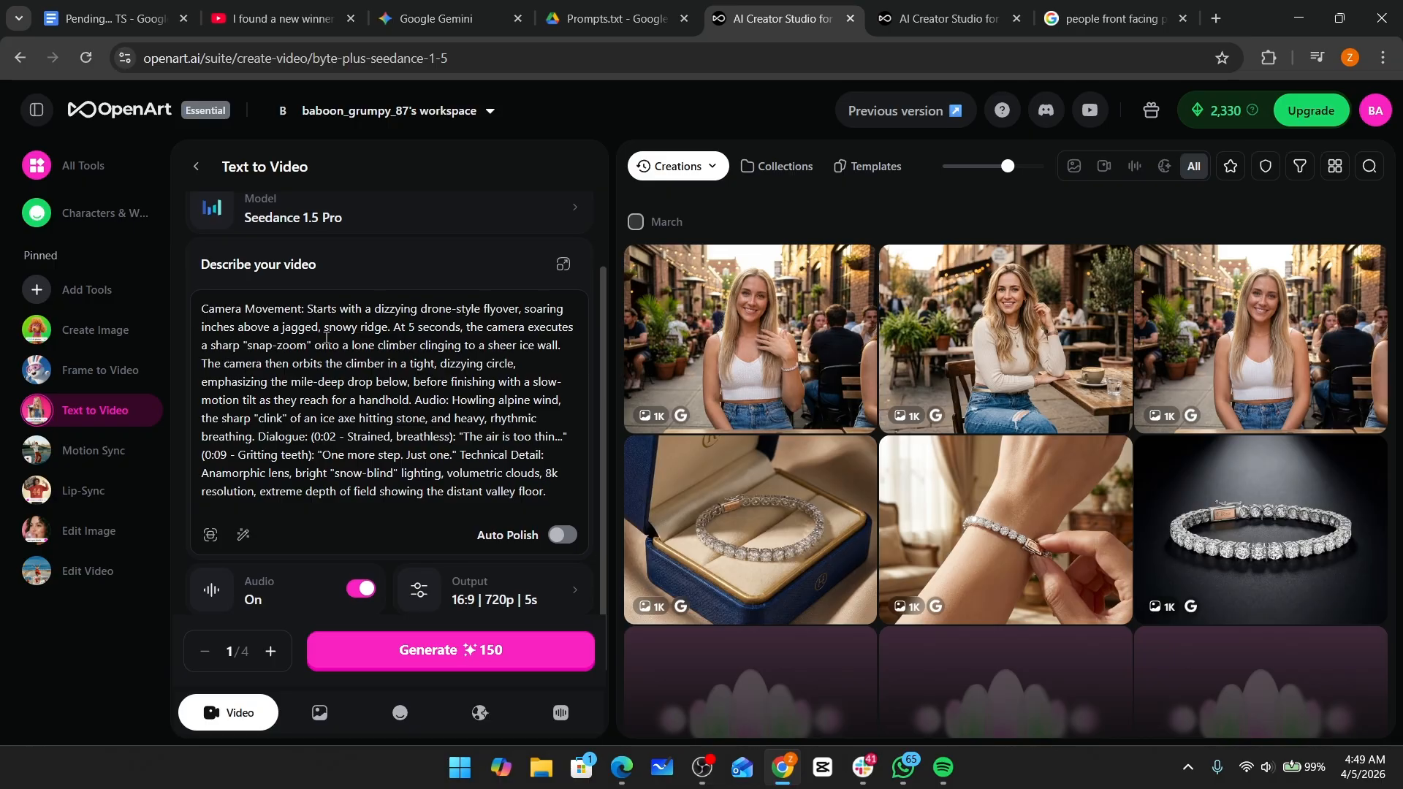
{"action": "scroll", "coordinate": [313, 417], "scroll_direction": "up", "scroll_amount": 1}
{"action": "scroll", "coordinate": [345, 394], "scroll_direction": "down", "scroll_amount": 1}
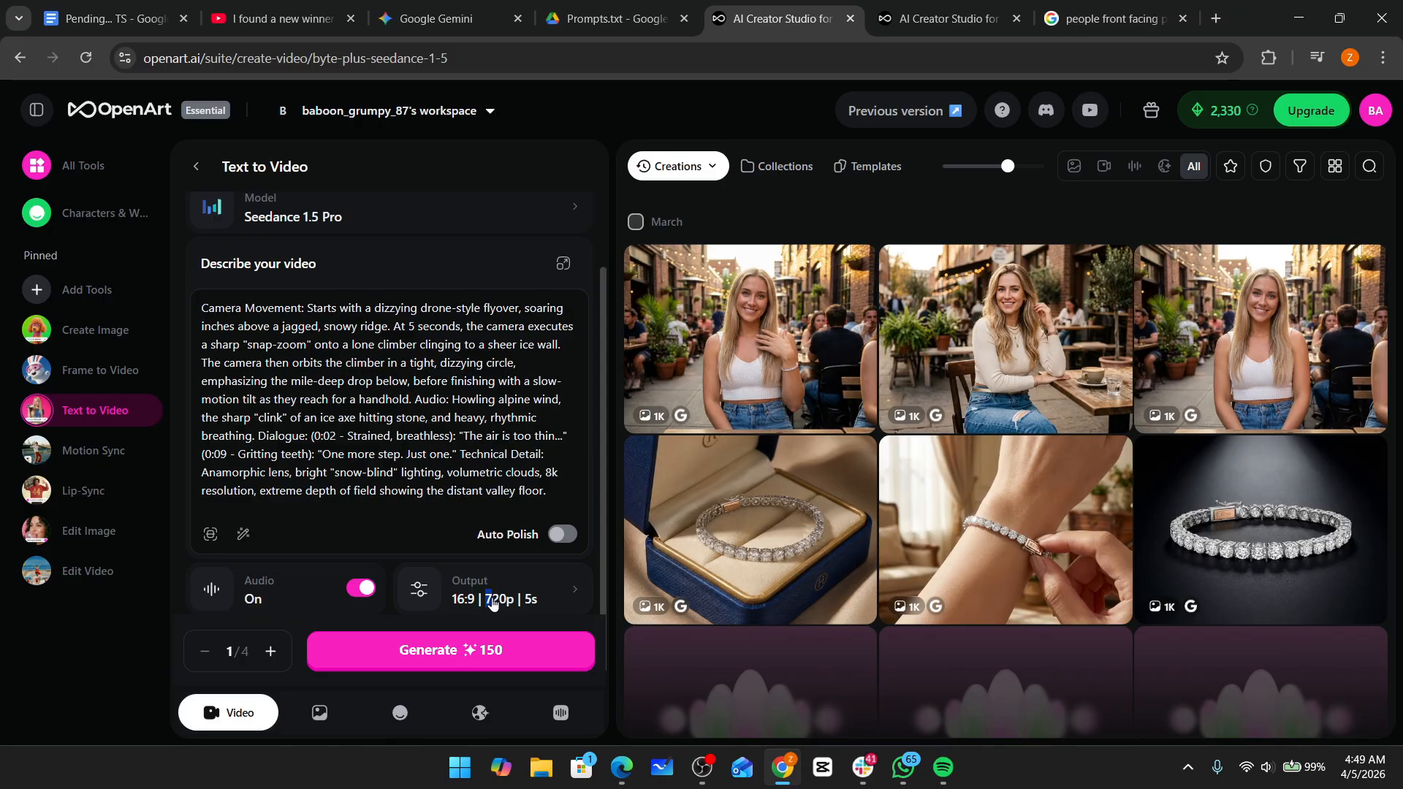
- Check the aspect ratio, resolution and duration options and turn on Auto Polish for the prompt
{"action": "left_click", "coordinate": [492, 602]}
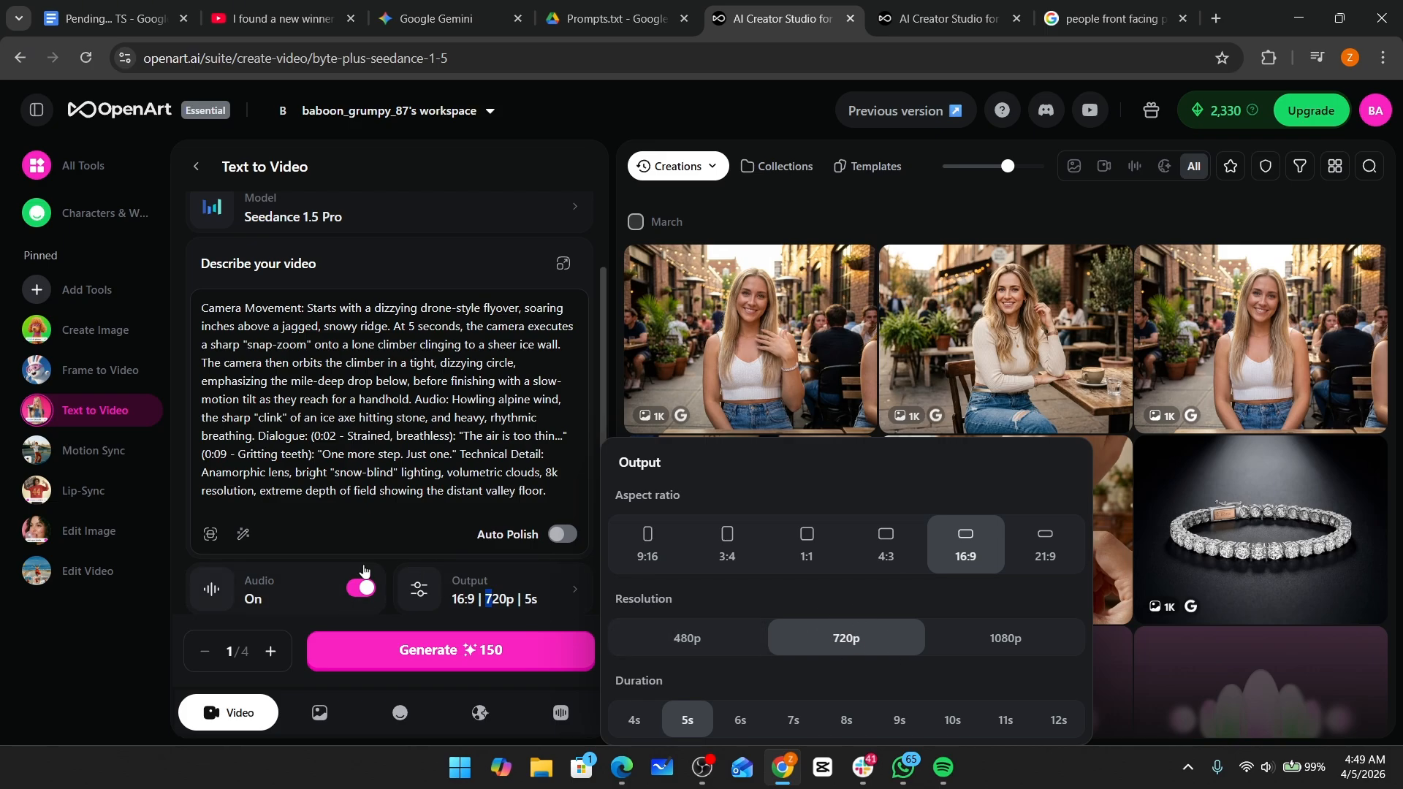
{"action": "scroll", "coordinate": [559, 543], "scroll_direction": "down", "scroll_amount": 1}
{"action": "left_click", "coordinate": [564, 519]}
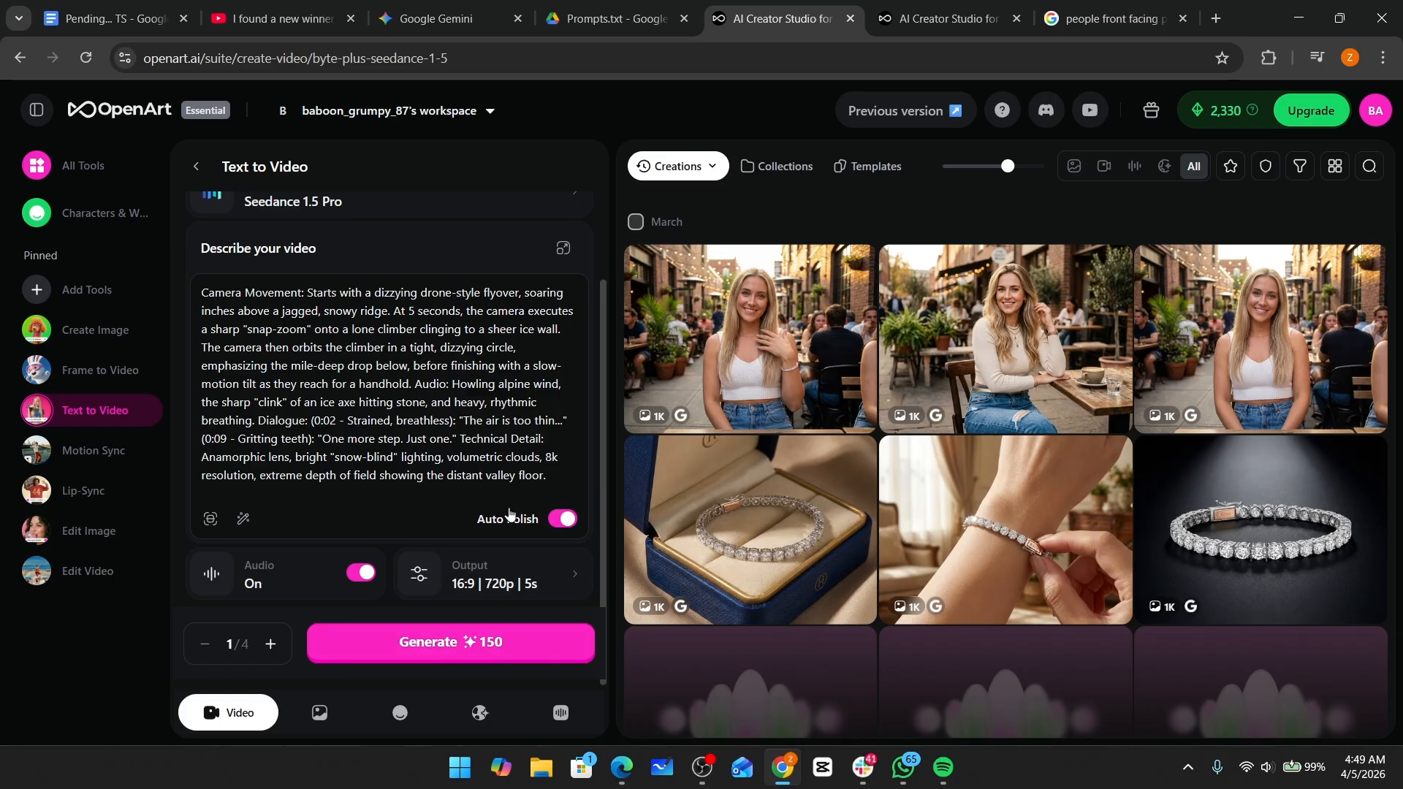
- Run Enhance Prompt on the climber description and generate the video
{"action": "scroll", "coordinate": [510, 515], "scroll_direction": "up", "scroll_amount": 2}
{"action": "scroll", "coordinate": [512, 516], "scroll_direction": "down", "scroll_amount": 2}
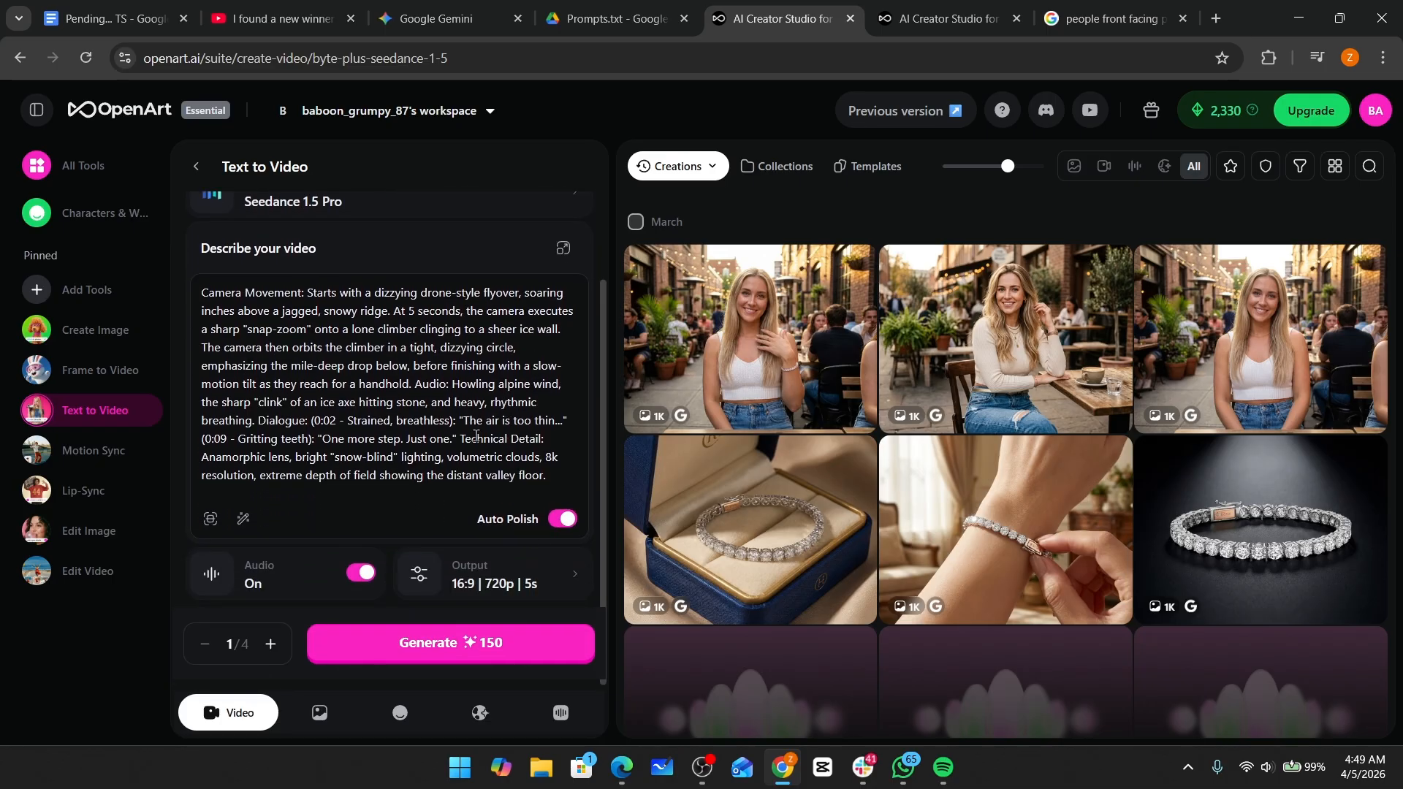
{"action": "scroll", "coordinate": [490, 475], "scroll_direction": "up", "scroll_amount": 2}
{"action": "scroll", "coordinate": [512, 522], "scroll_direction": "down", "scroll_amount": 2}
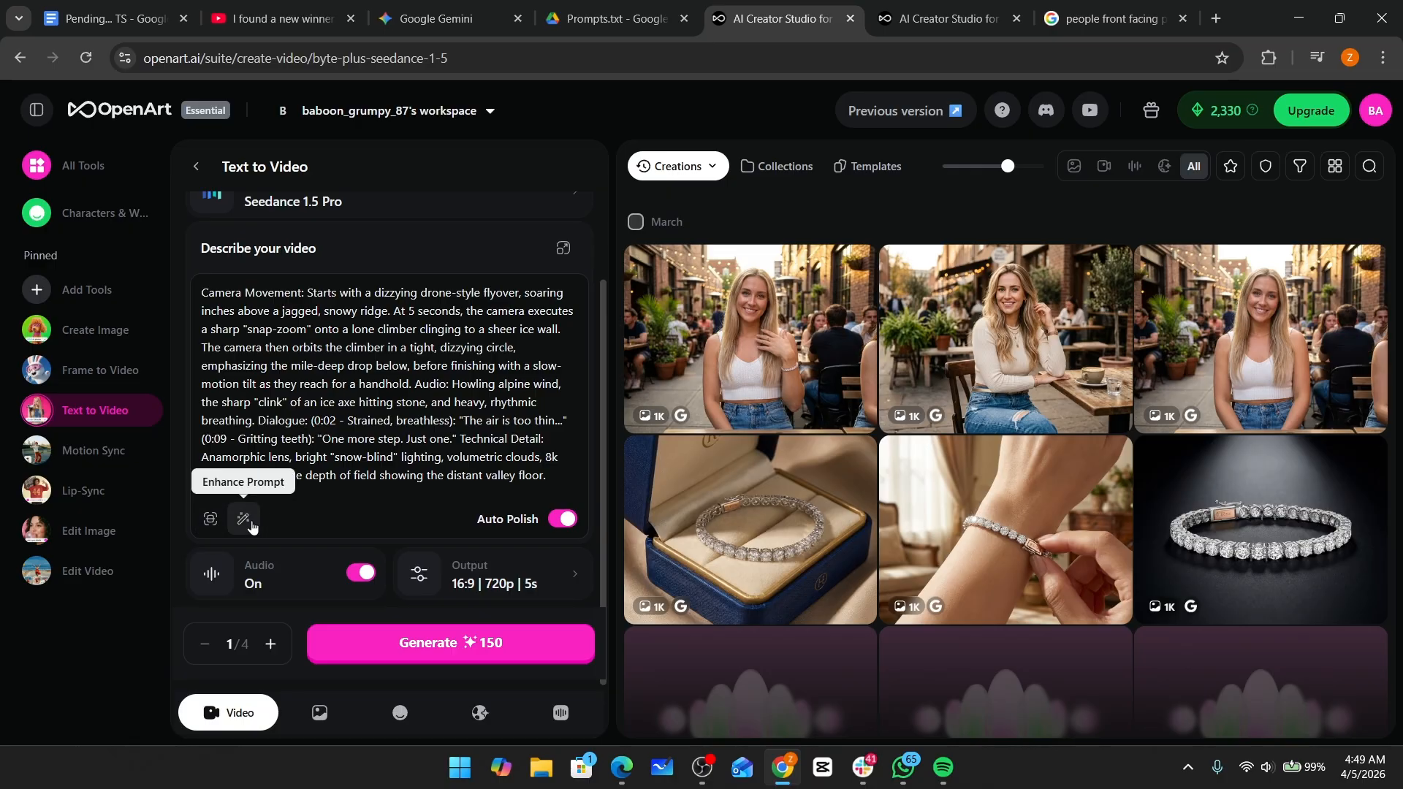
{"action": "scroll", "coordinate": [467, 495], "scroll_direction": "up", "scroll_amount": 2}
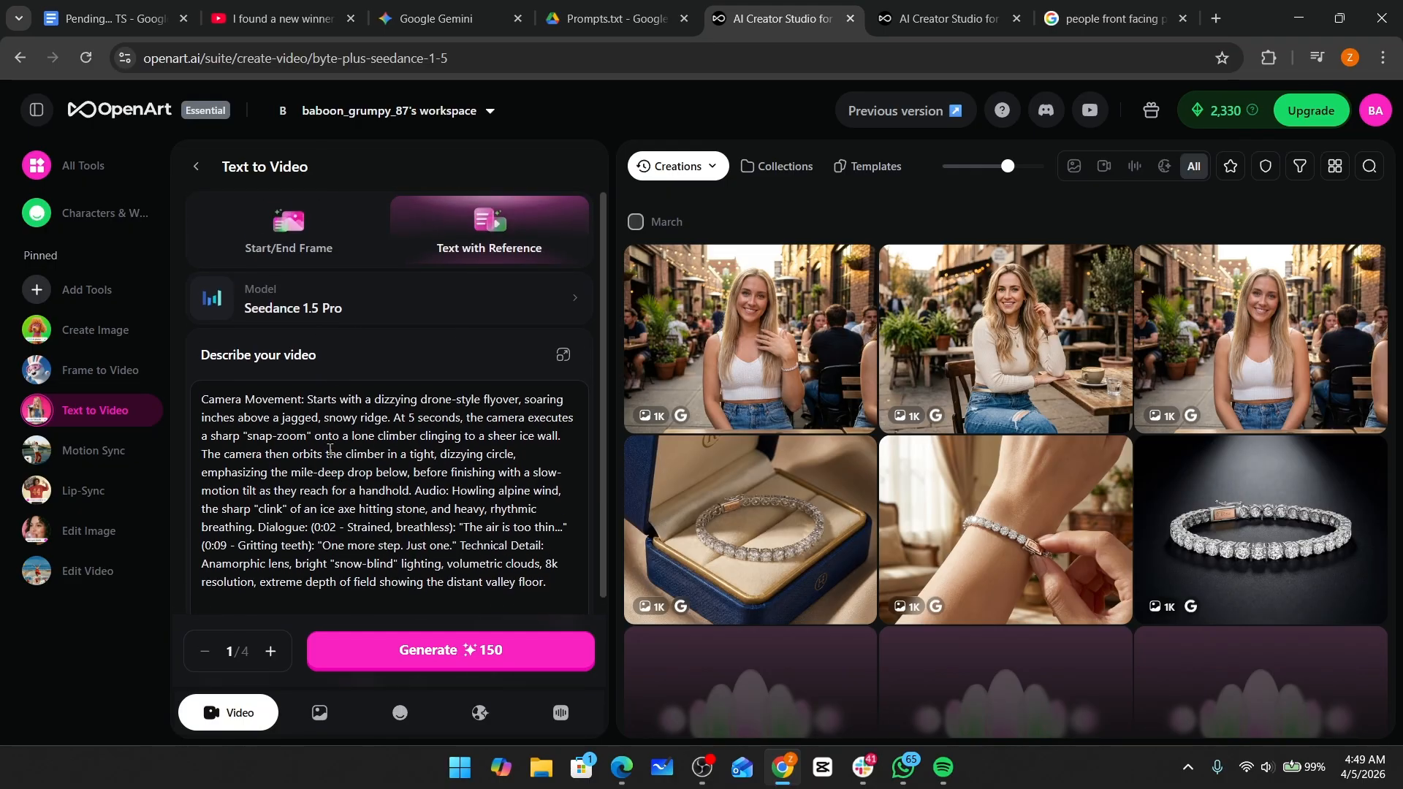
{"action": "scroll", "coordinate": [330, 449], "scroll_direction": "down", "scroll_amount": 2}
{"action": "left_click", "coordinate": [247, 518]}
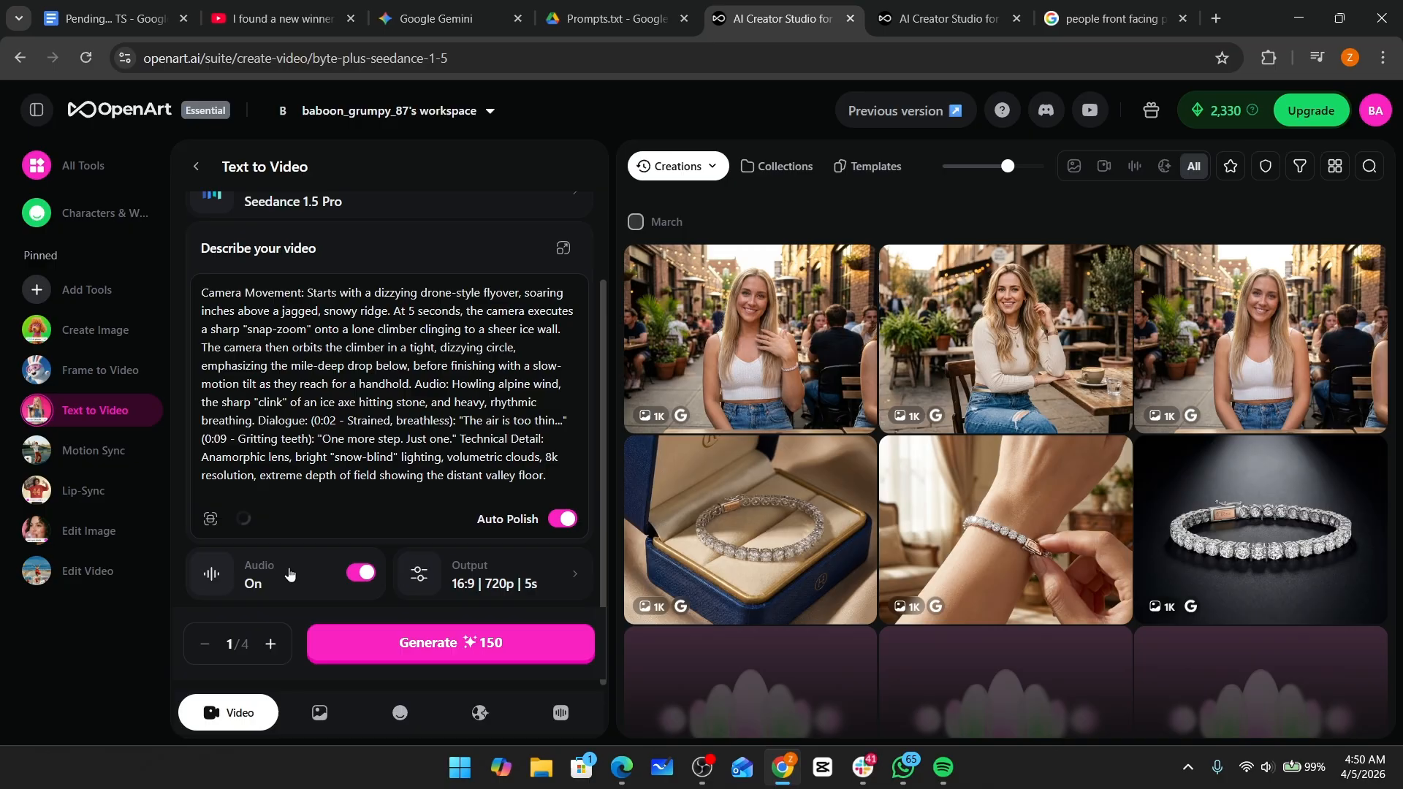
{"action": "left_click", "coordinate": [439, 649]}
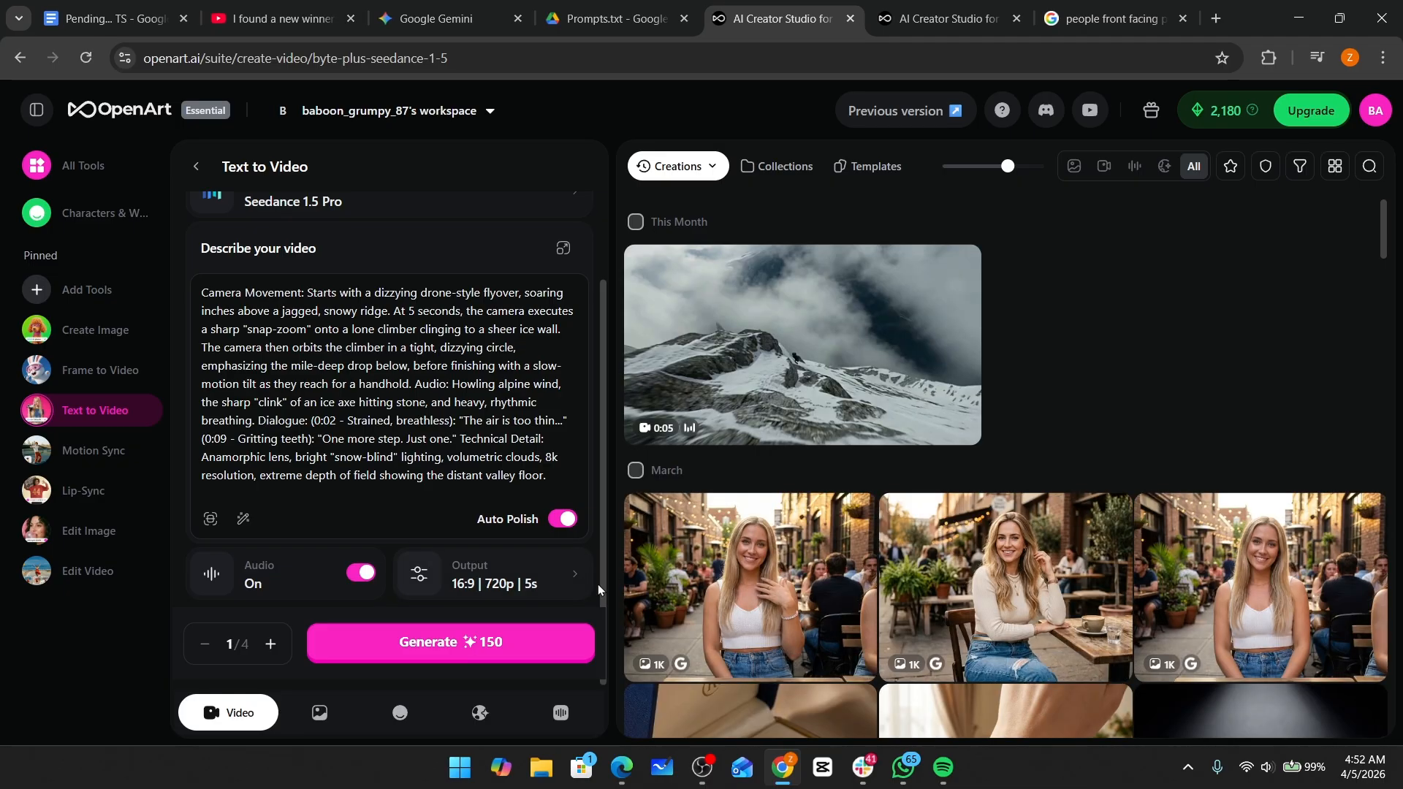
- Play the newly generated snowy mountain video in the large preview and close it
{"action": "mouse_move", "coordinate": [785, 354]}
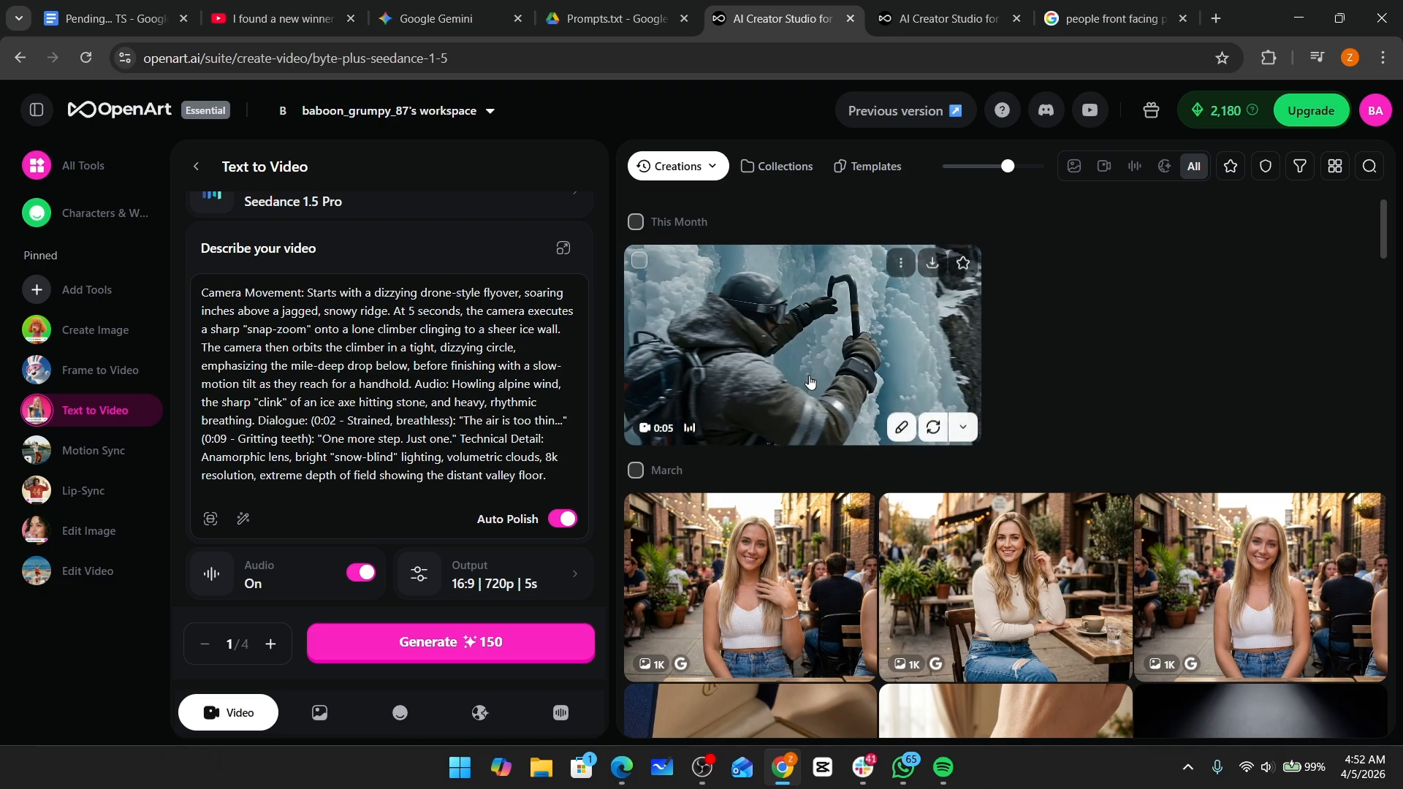
{"action": "left_click", "coordinate": [781, 389]}
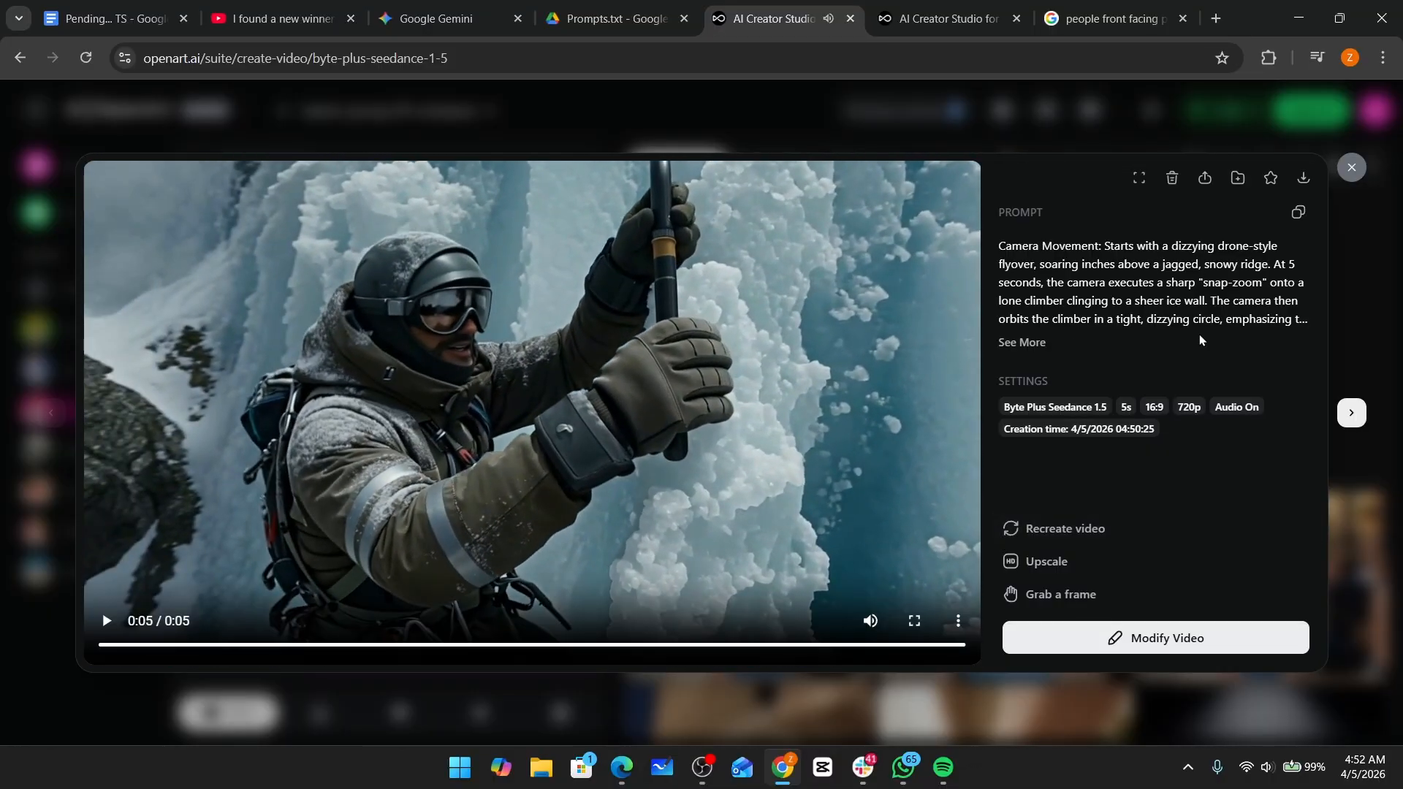
{"action": "left_click", "coordinate": [1352, 167]}
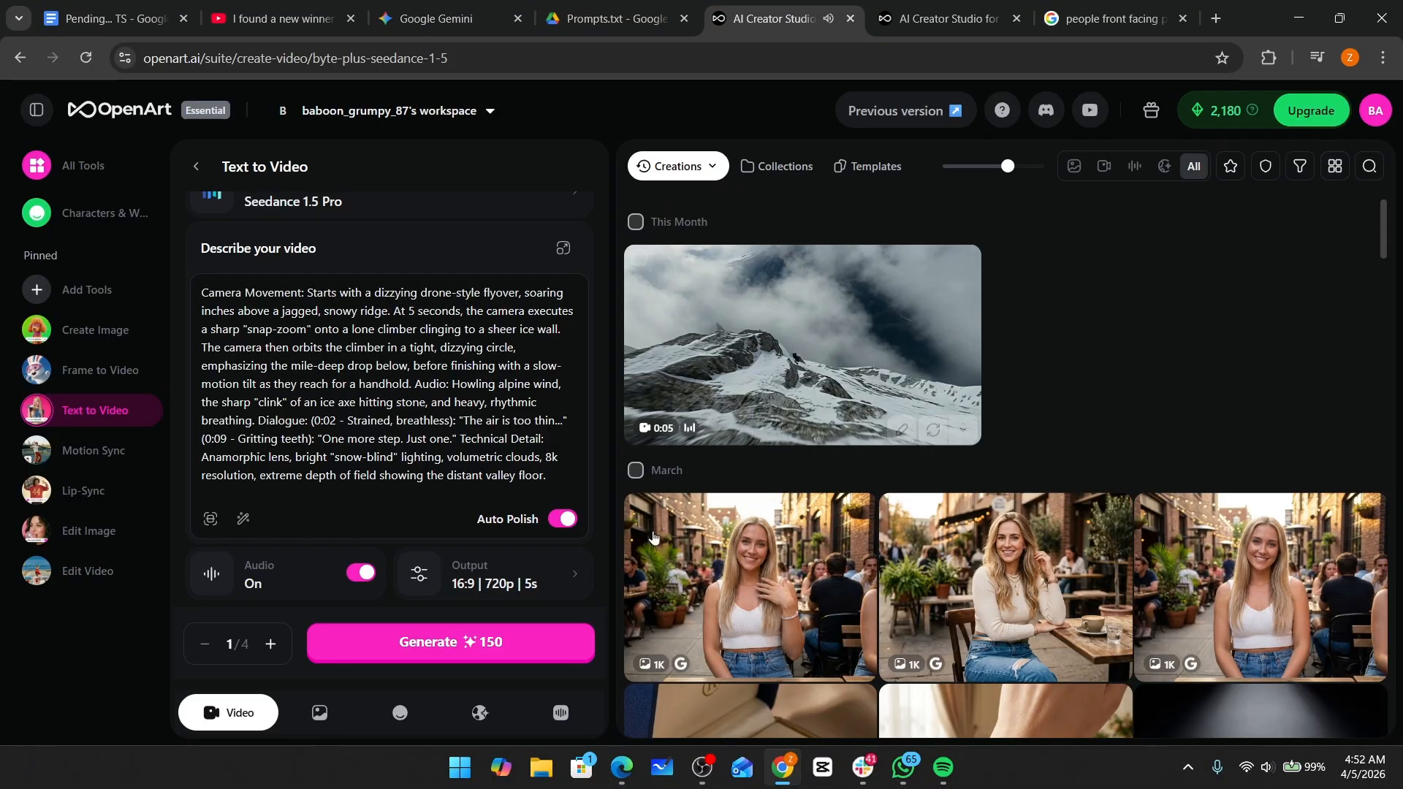
- Compare the output duration options with the timed dialogue in the prompt
{"action": "left_click", "coordinate": [545, 585]}
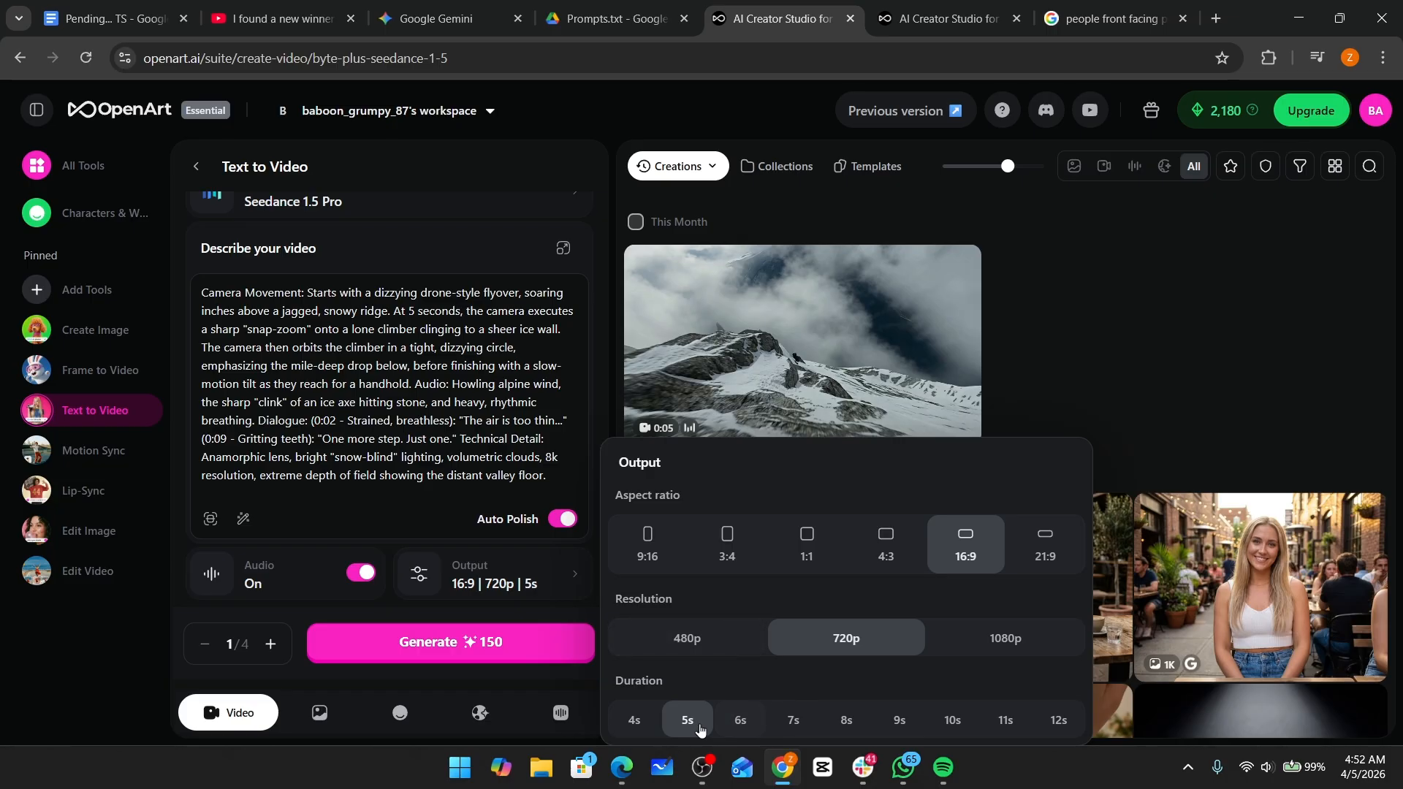
{"action": "left_click", "coordinate": [371, 404]}
{"action": "left_click_drag", "start_coordinate": [310, 384], "coordinate": [544, 478]}
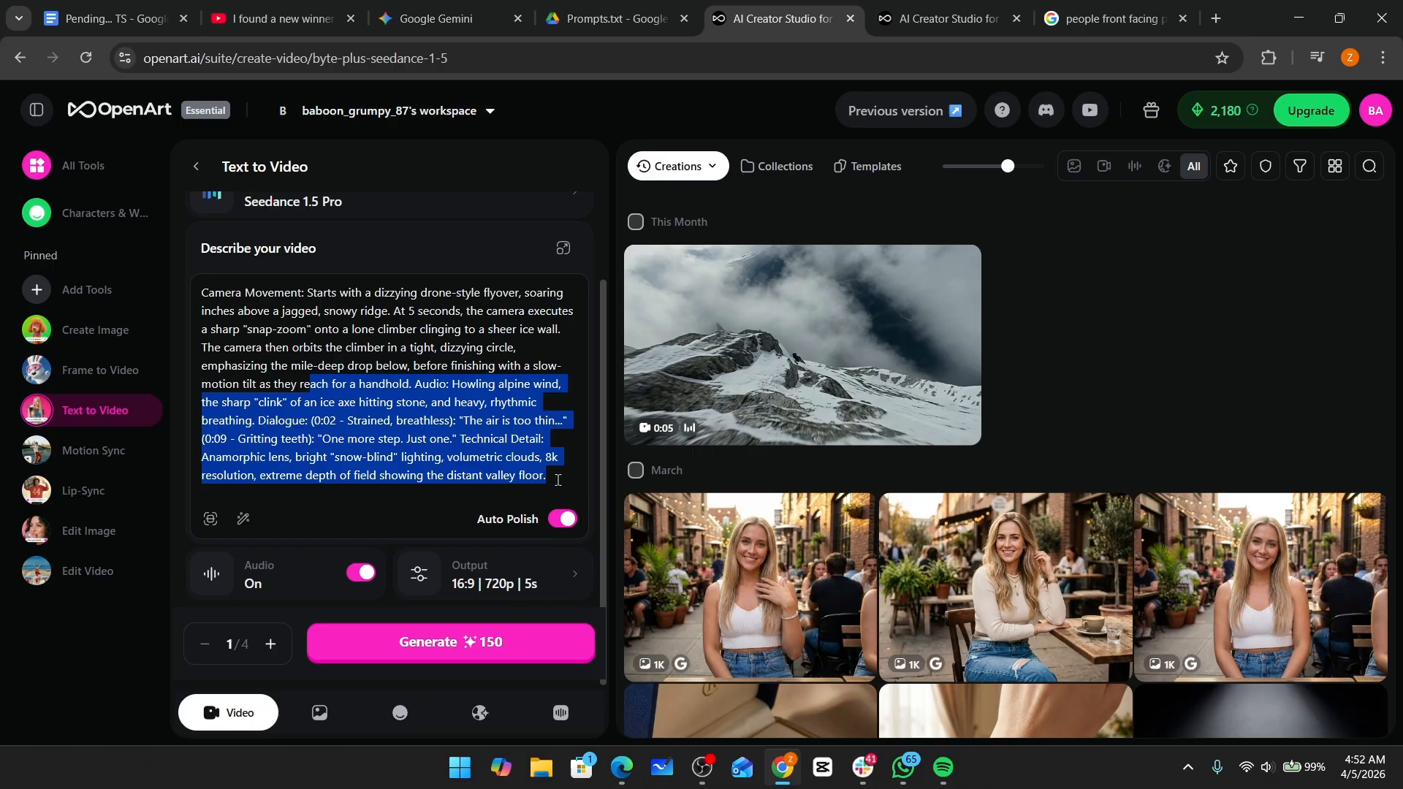
{"action": "left_click", "coordinate": [558, 480]}
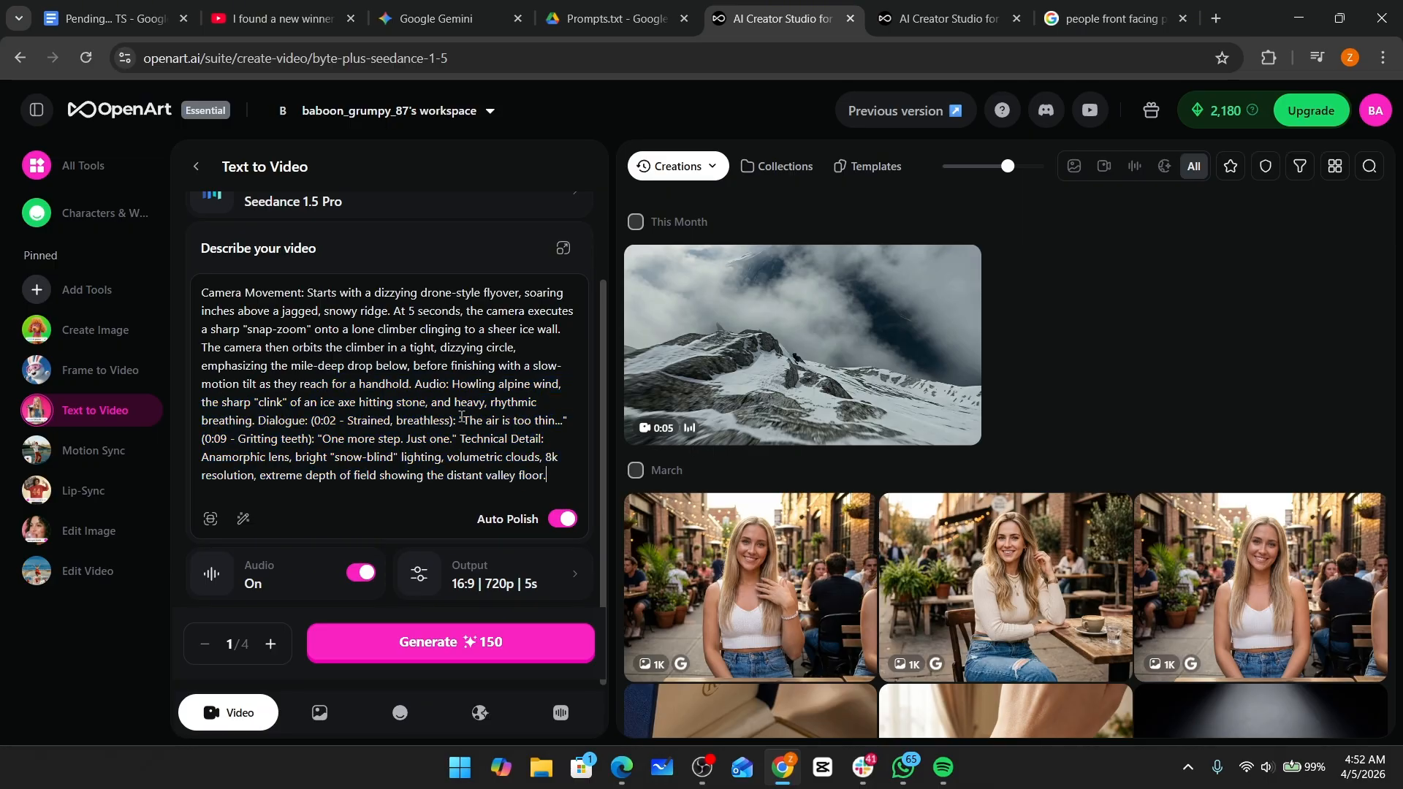
{"action": "mouse_move", "coordinate": [461, 421]}
{"action": "left_mouse_down"}
{"action": "mouse_move", "coordinate": [552, 420]}
{"action": "mouse_move", "coordinate": [331, 441]}
{"action": "mouse_move", "coordinate": [458, 441]}
{"action": "left_mouse_up"}
{"action": "left_click", "coordinate": [467, 441]}
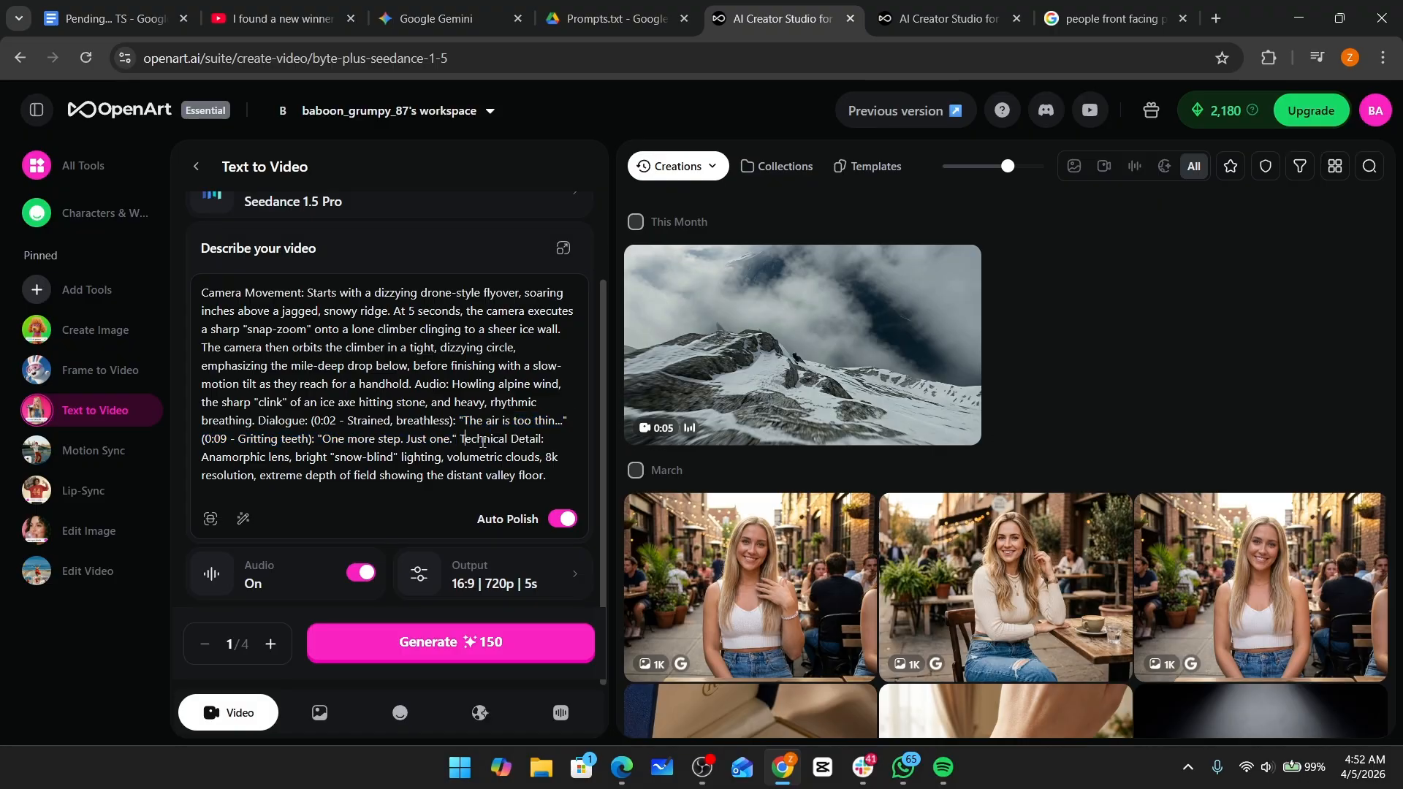
{"action": "left_click", "coordinate": [558, 582]}
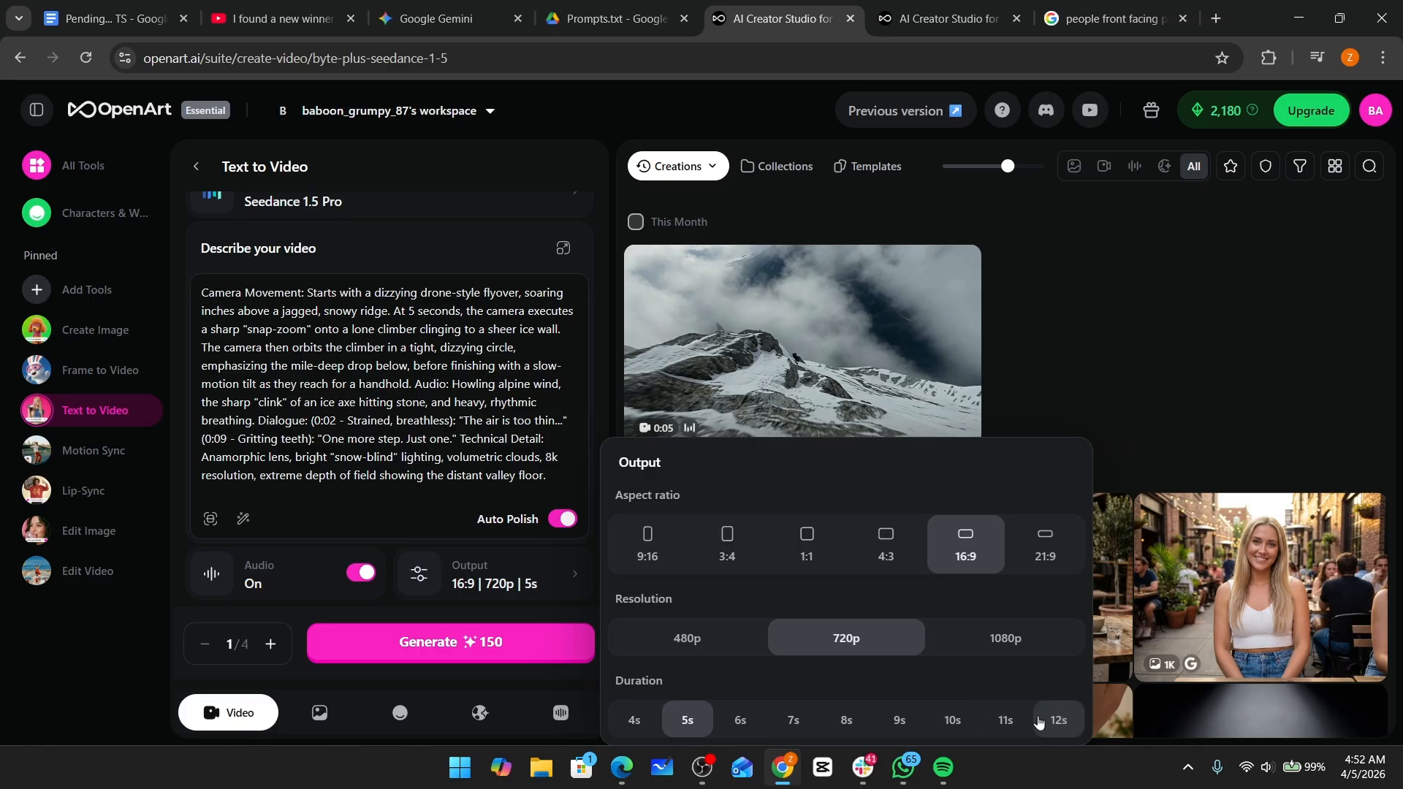
{"action": "left_click", "coordinate": [384, 367]}
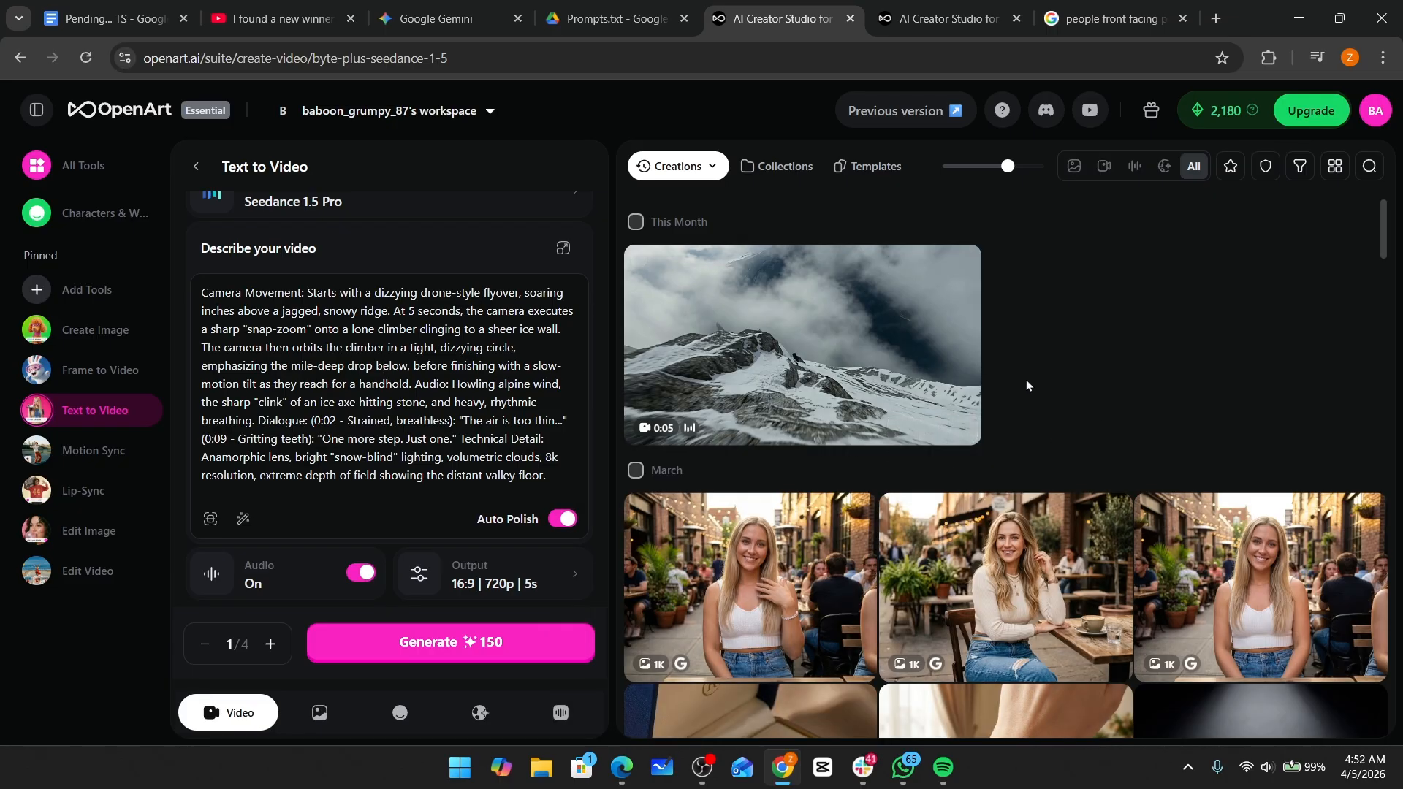
- Replay the generated climber video and return to the creations
{"action": "left_click", "coordinate": [812, 347]}
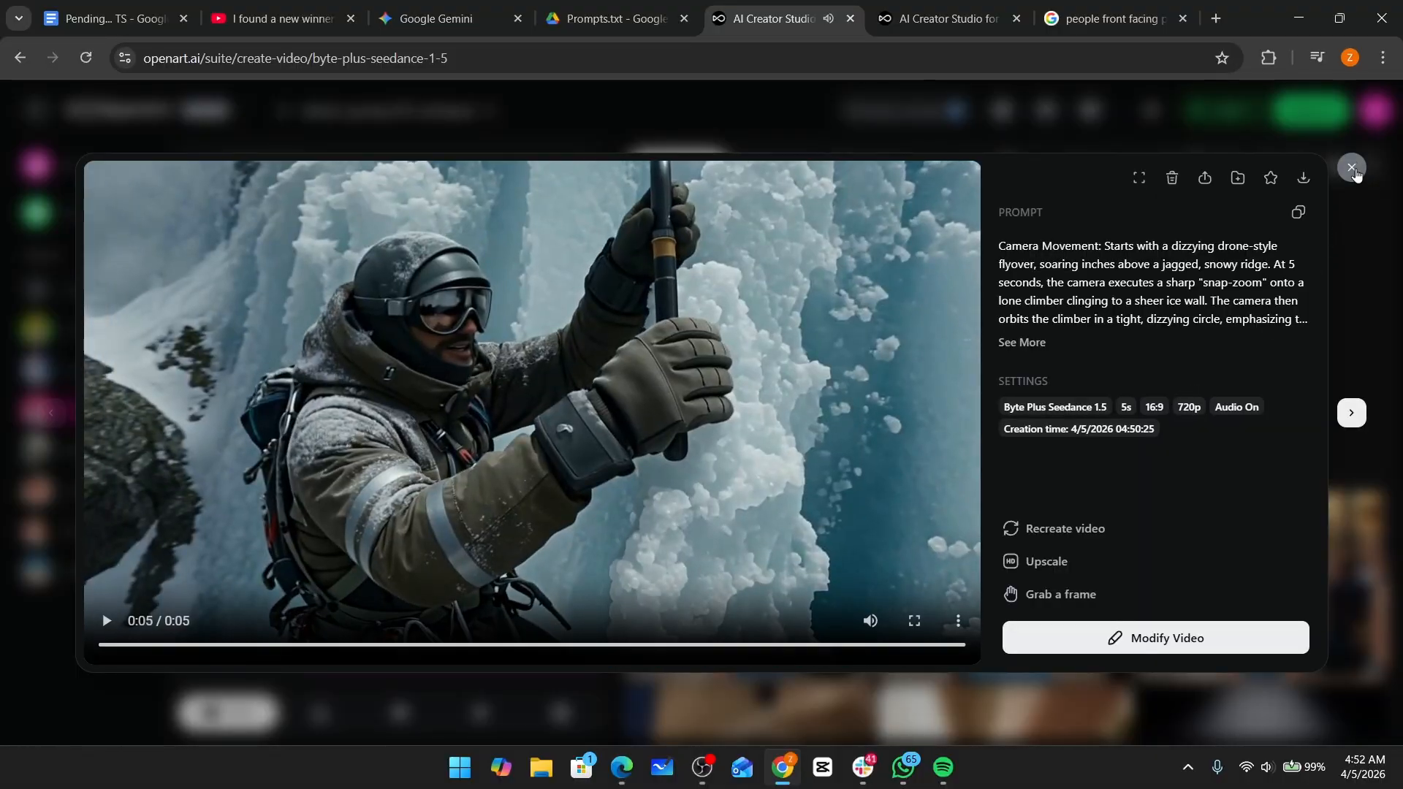
{"action": "left_click", "coordinate": [1352, 168]}
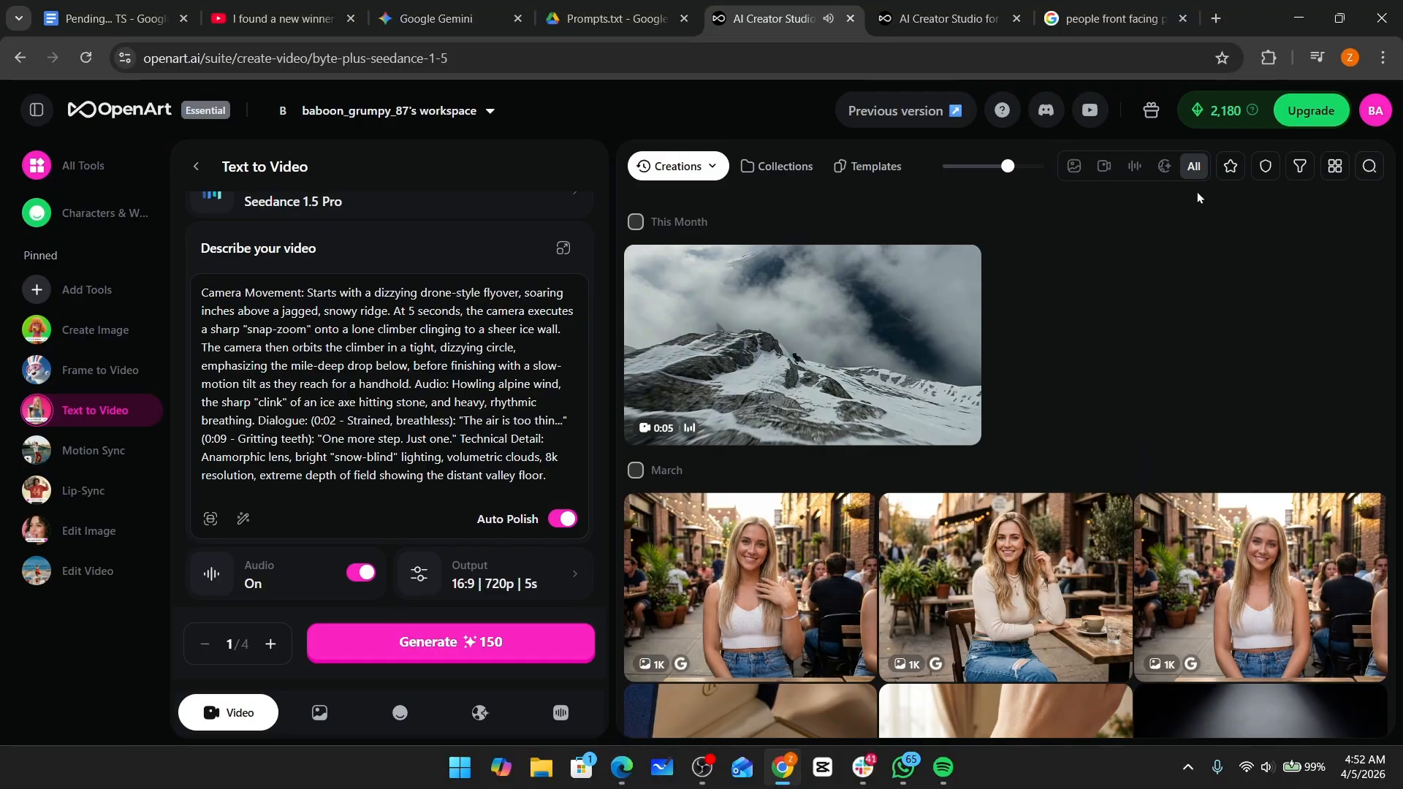